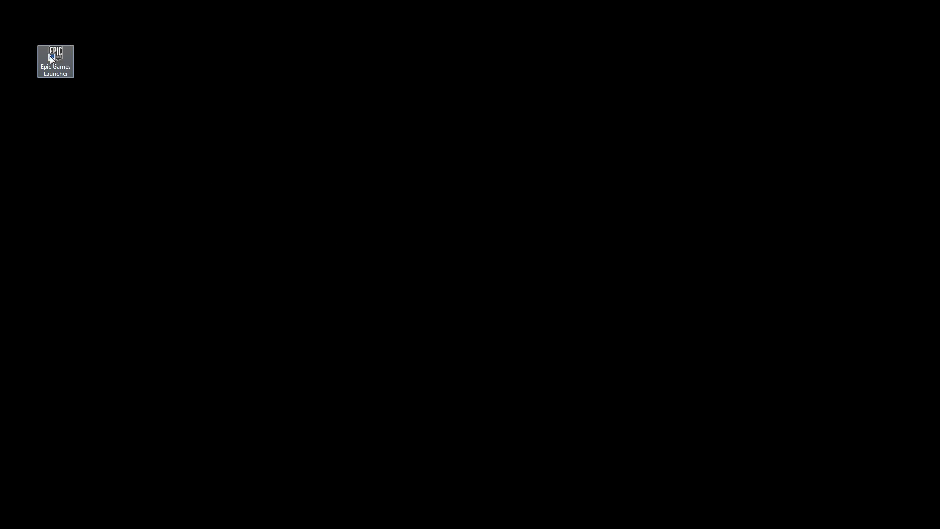
Enter the account password and sign in to the Epic Games Launcher.
left_click(373, 145)
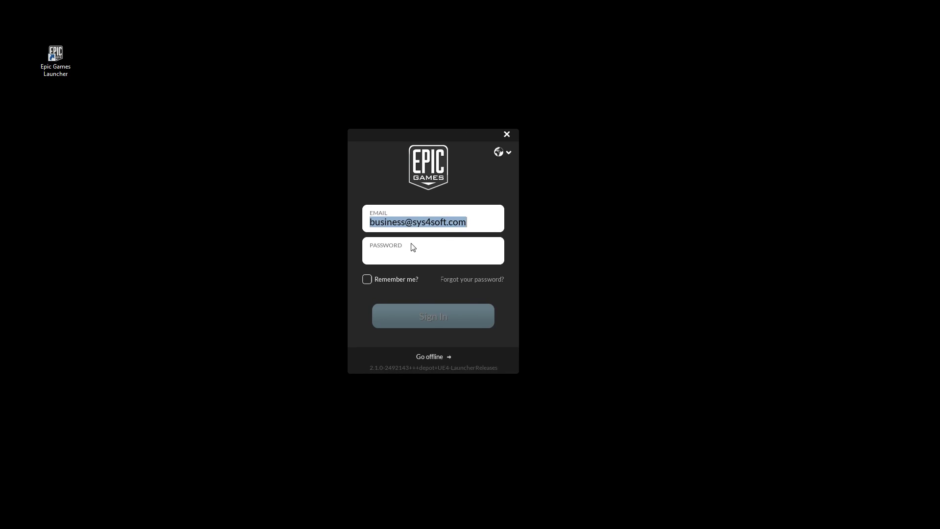
left_click(410, 256)
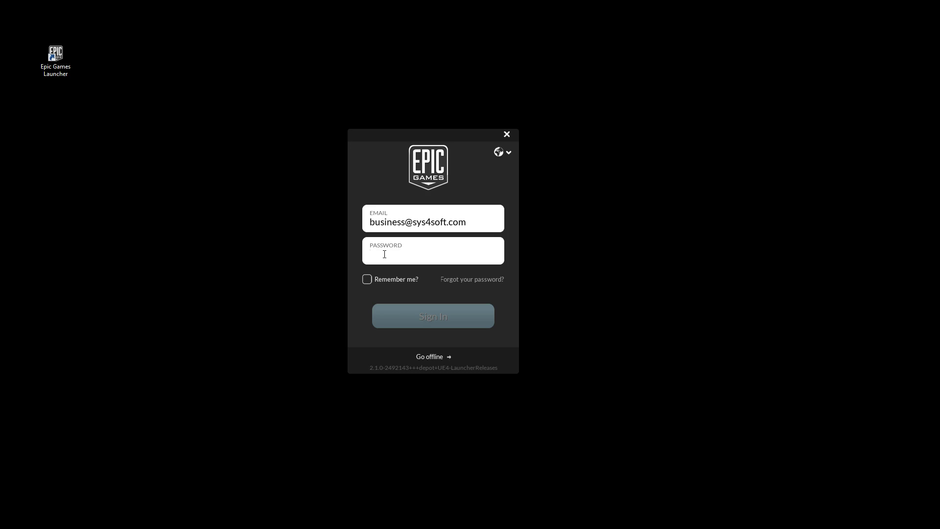
type("*************")
left_click(441, 320)
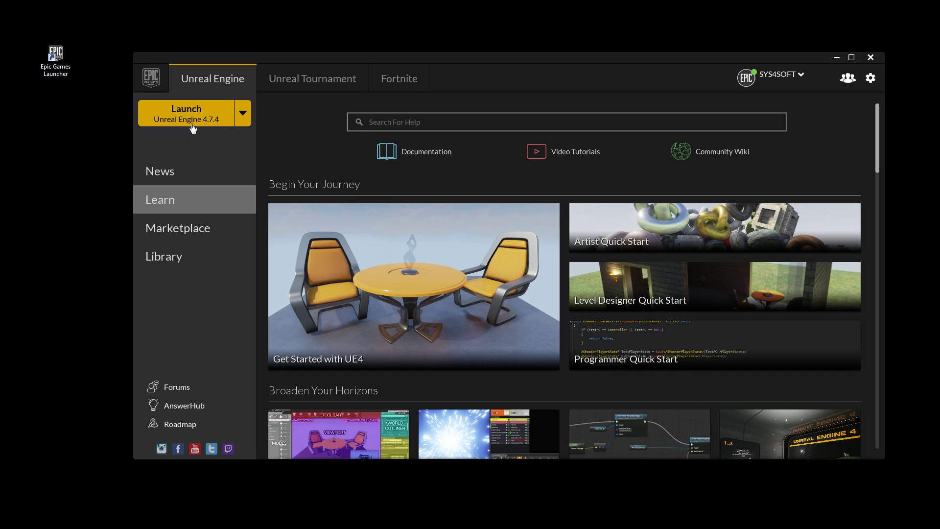
Sign out of the Epic Games account and continue using the launcher offline.
left_click(797, 75)
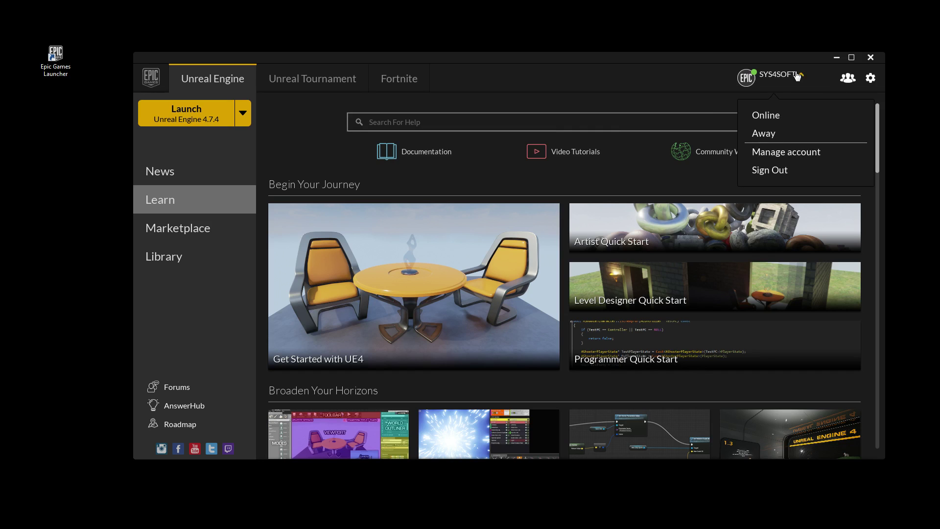
left_click(763, 175)
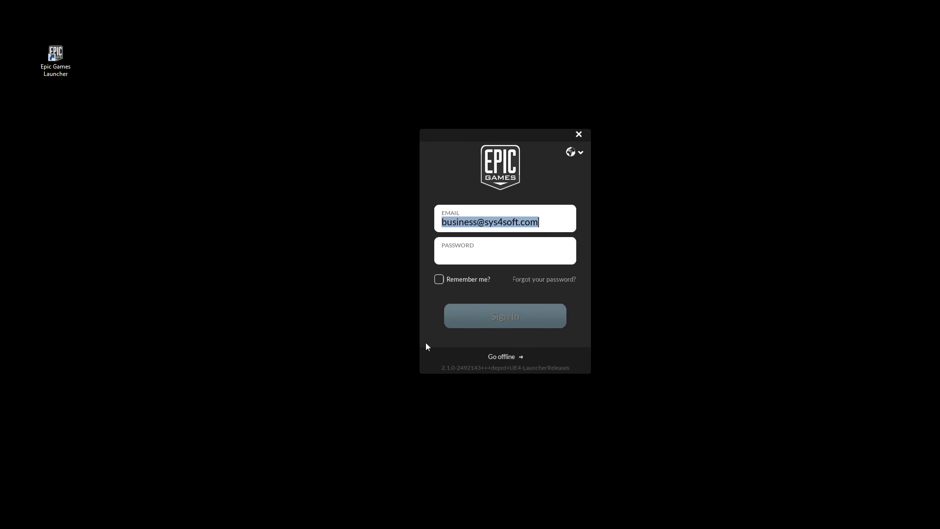
left_click(504, 358)
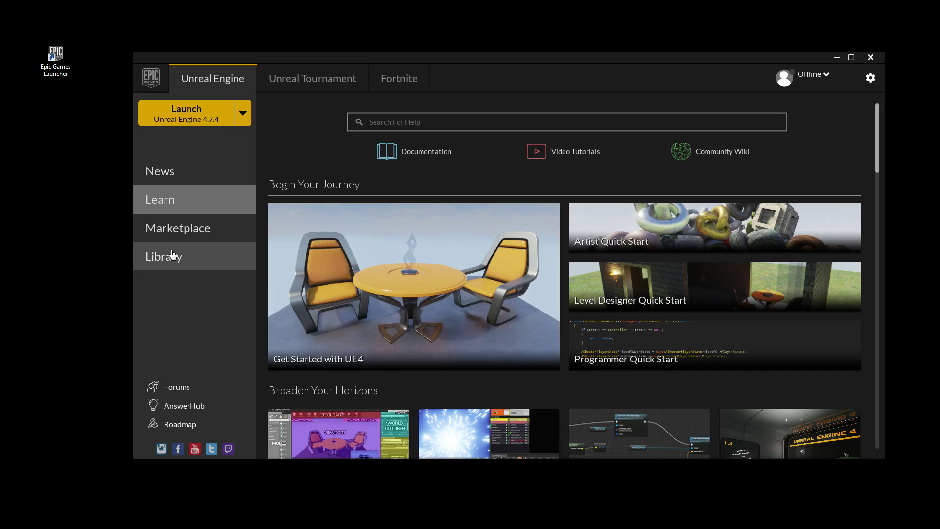
Launch Unreal Engine 4.7.4 from the launcher's Library page.
left_click(172, 265)
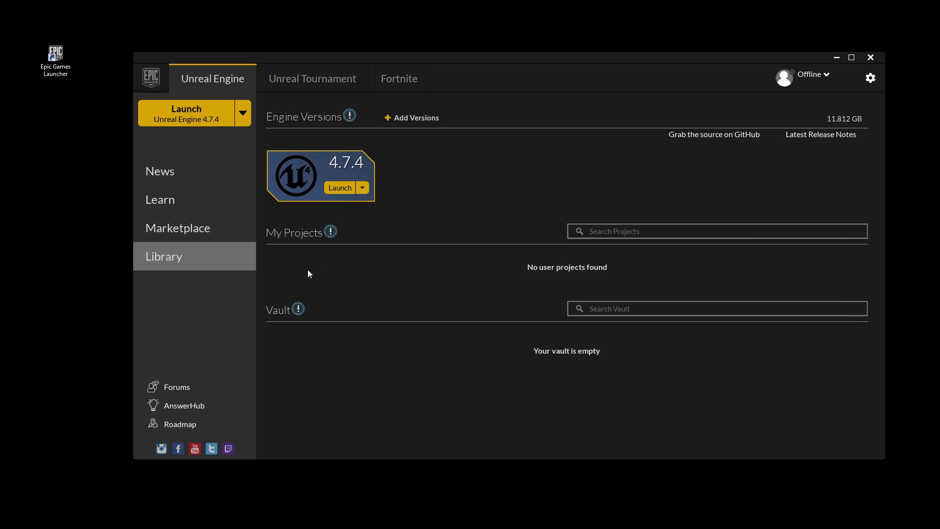
left_click(204, 117)
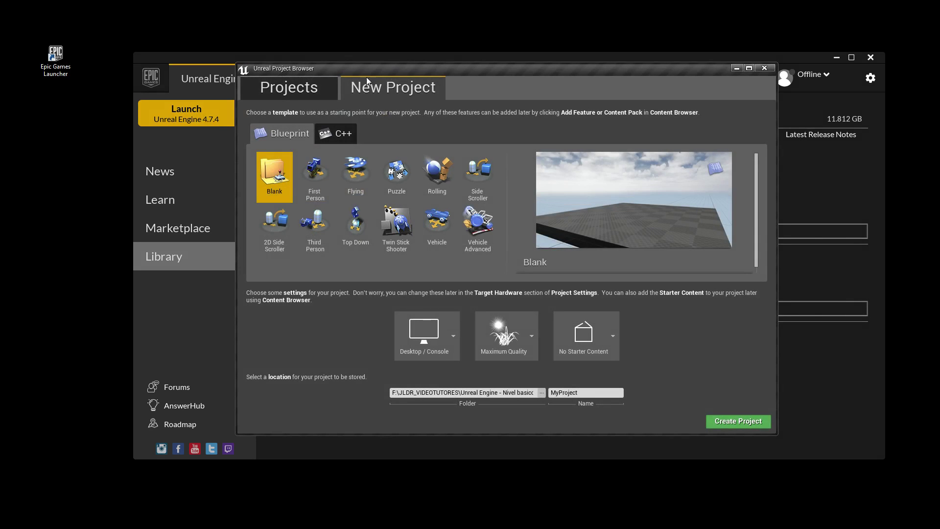
Close the launcher and review existing projects before returning to the New Project templates.
left_click(817, 62)
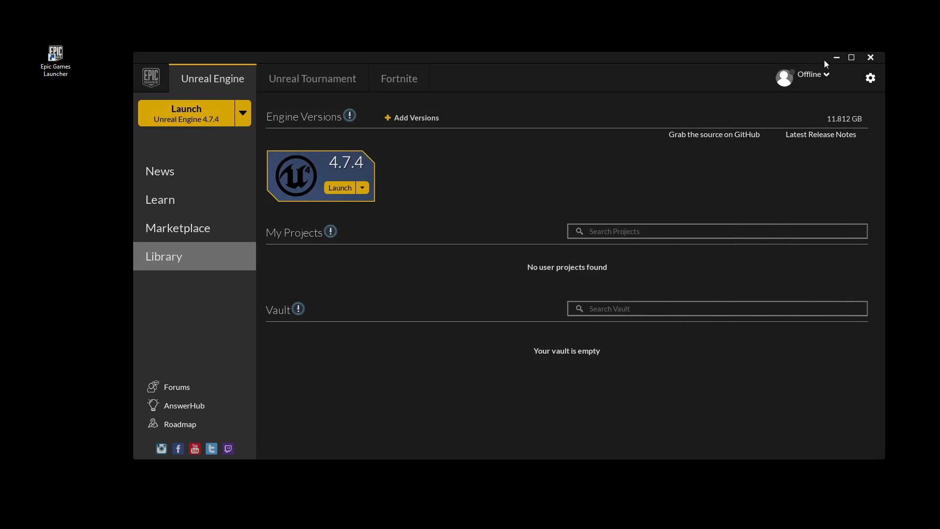
left_click(870, 59)
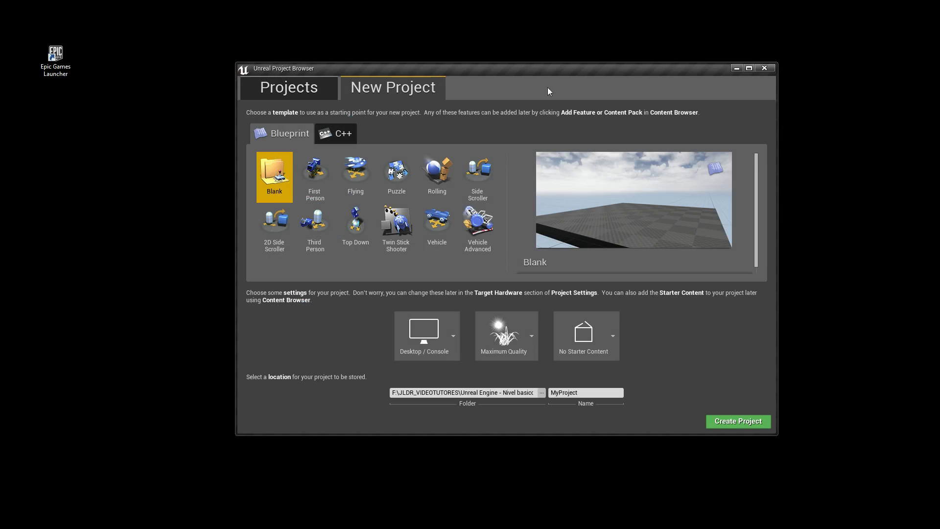
left_click_drag(468, 72, 415, 72)
left_click(238, 88)
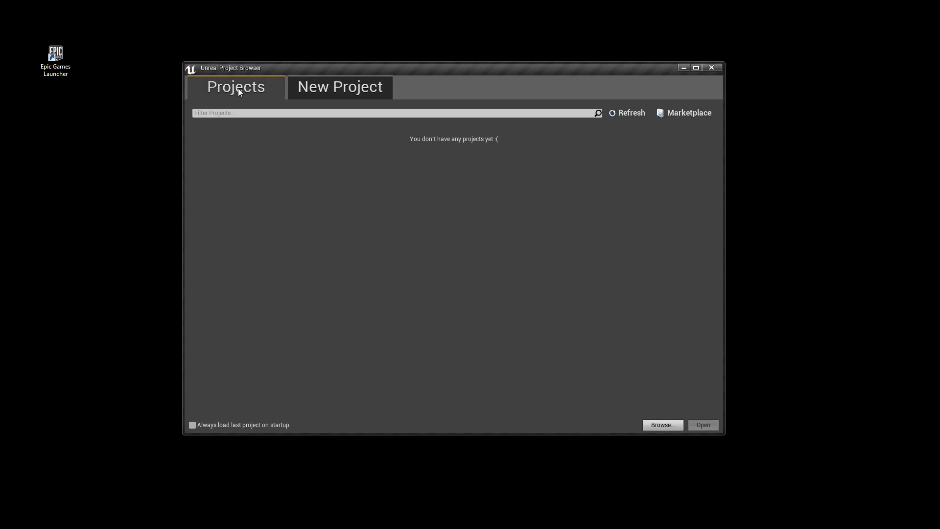
left_click(334, 90)
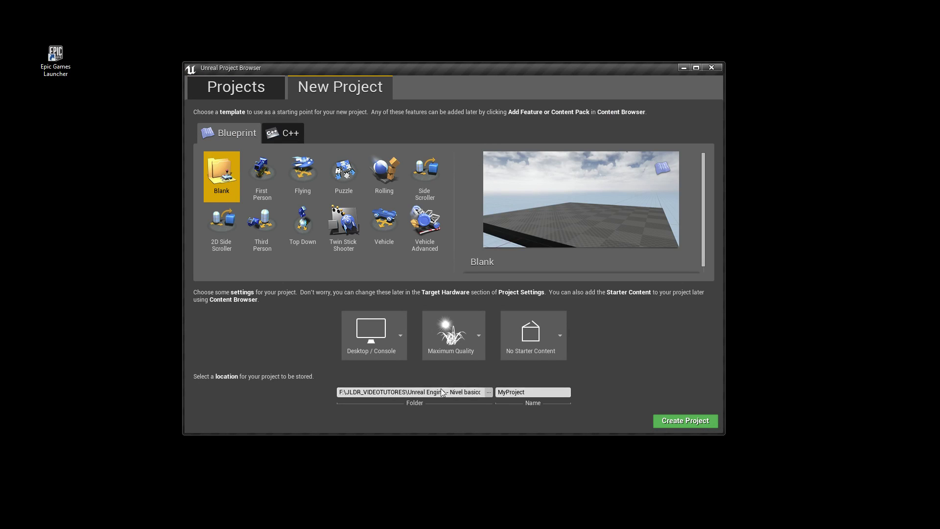
Name the Blank Blueprint project 'Primeiro' and create it.
left_click(533, 390)
type("Primeiro")
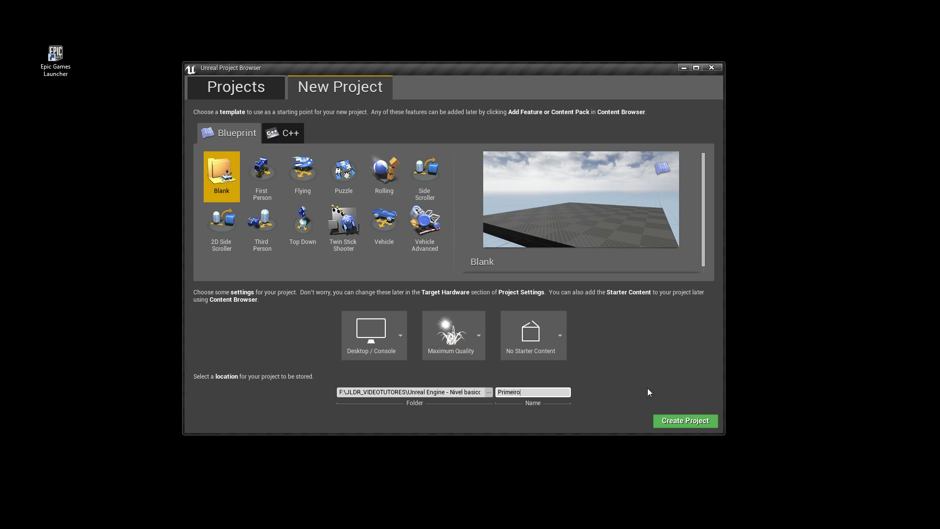
left_click(685, 421)
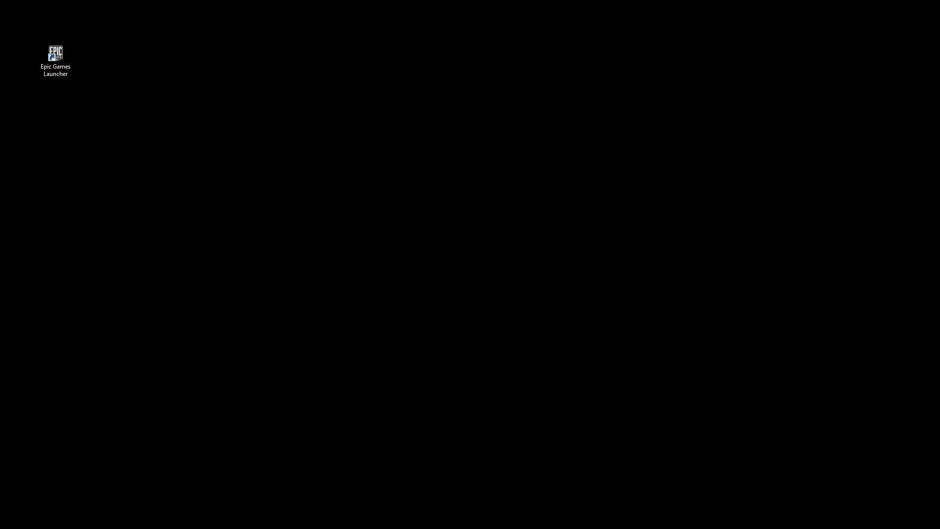
Continue offline on the login window and maximize the Primeiro editor window.
left_click_drag(412, 101, 435, 133)
left_click(400, 351)
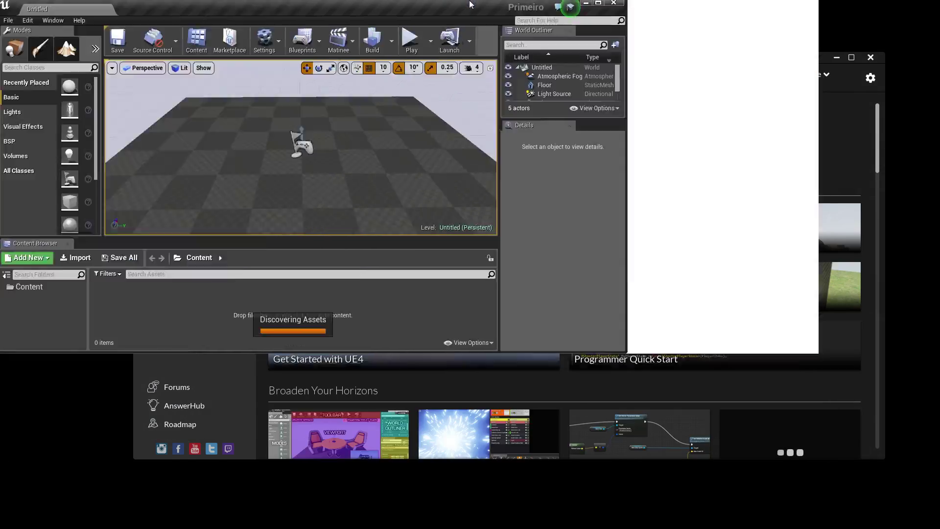
double_click(470, 4)
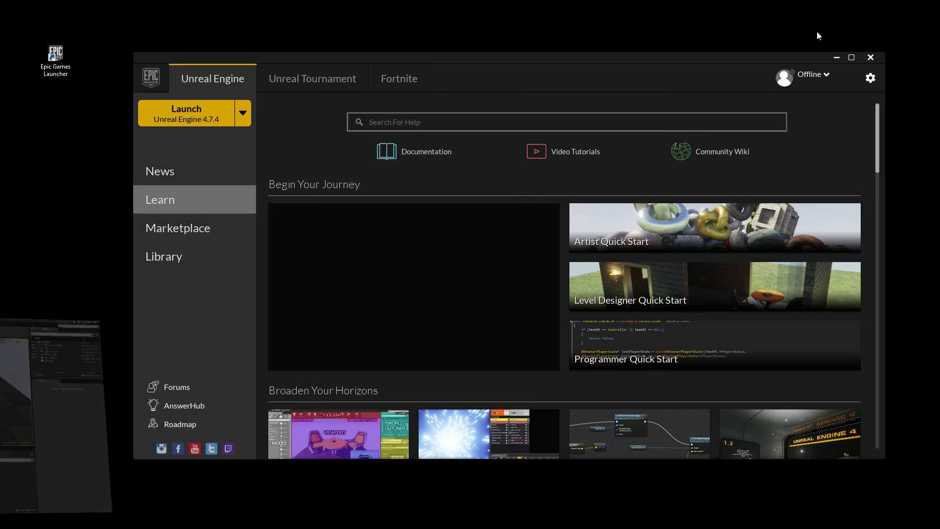
left_click(175, 260)
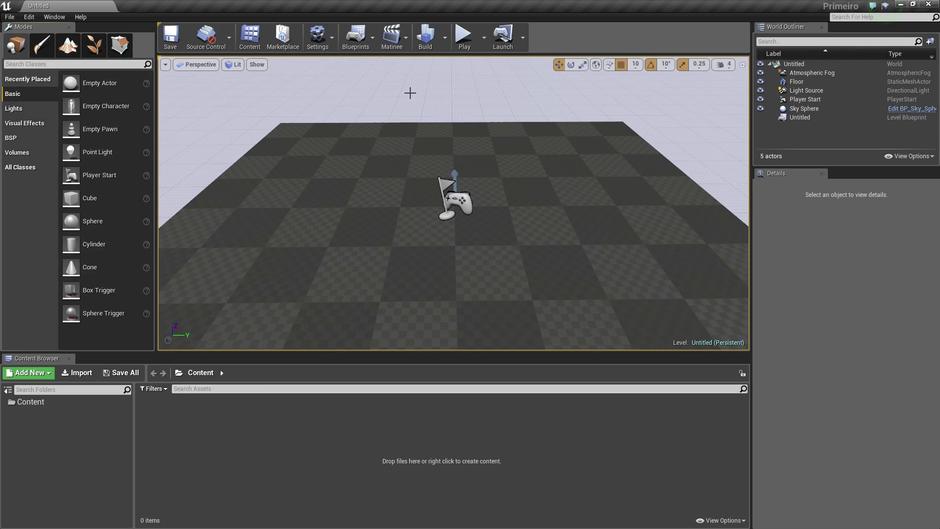
Place a cube beside the player start and save the level as primeiro_mapa.
mouse_move(78, 200)
left_mouse_down()
mouse_move(303, 200)
mouse_move(366, 148)
mouse_move(363, 100)
left_mouse_up()
left_click_drag(368, 132, 323, 220)
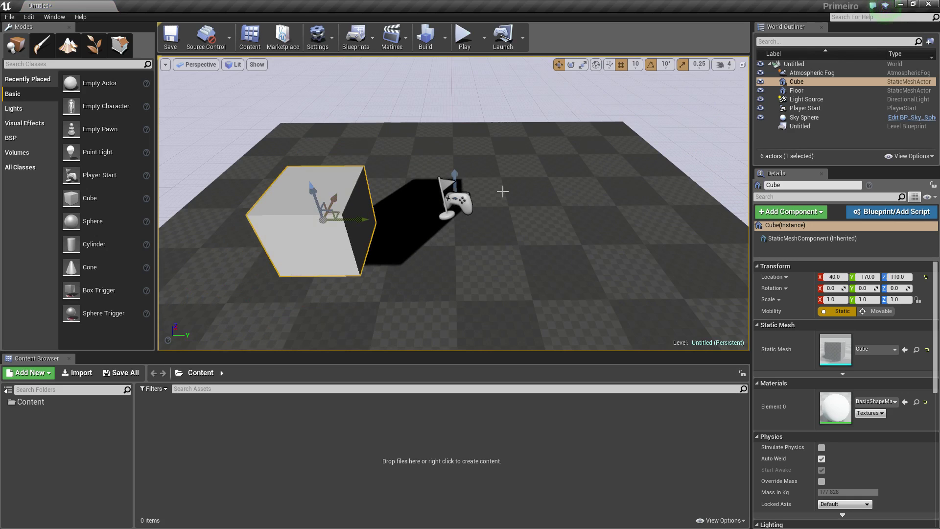
left_click(9, 18)
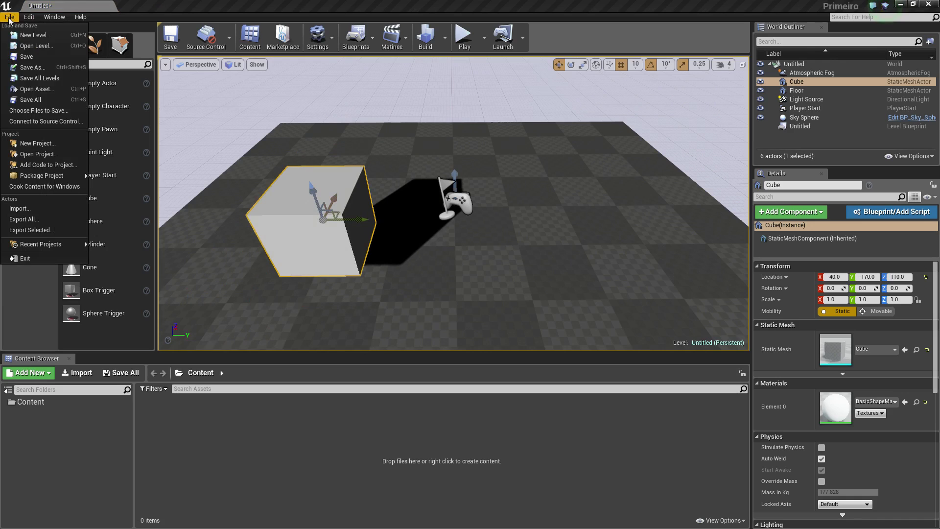
left_click(31, 57)
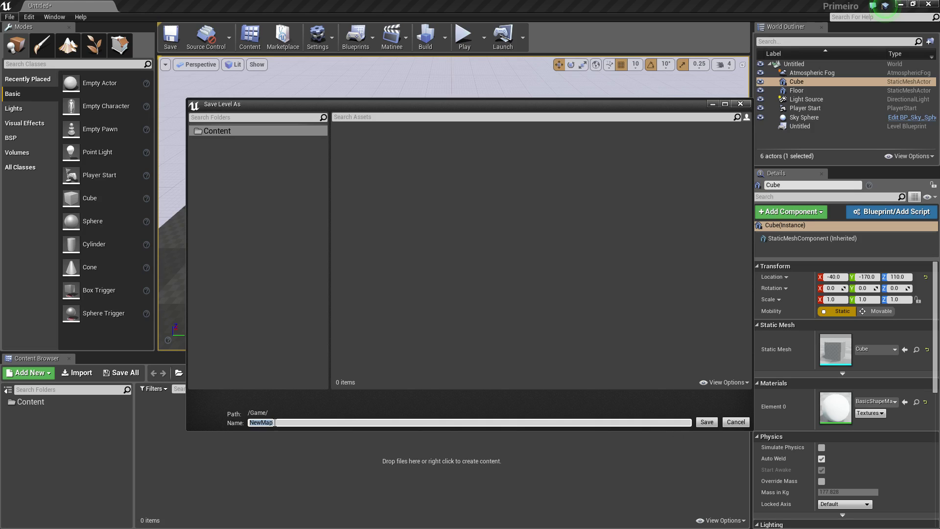
type("primeiro_mapa")
left_click(706, 422)
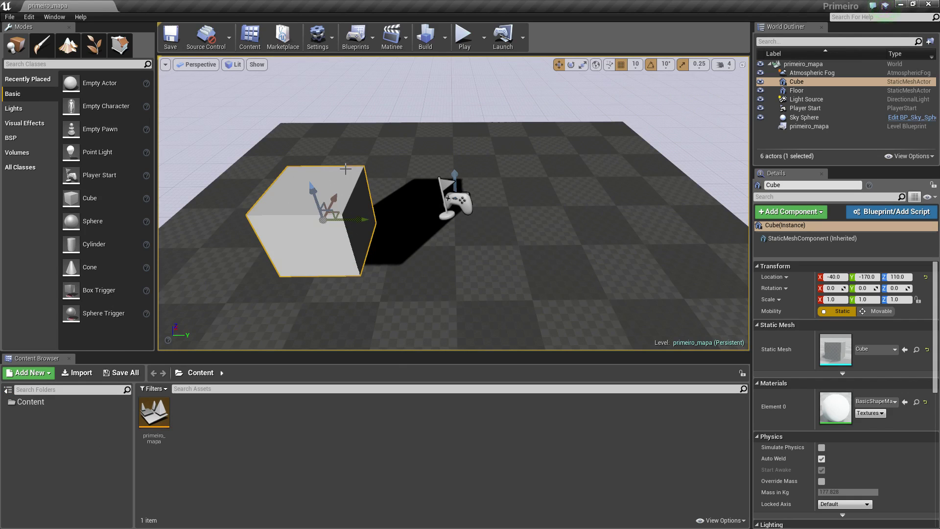
Create a new level from the Default template and drop an Empty Actor into it.
left_click(10, 19)
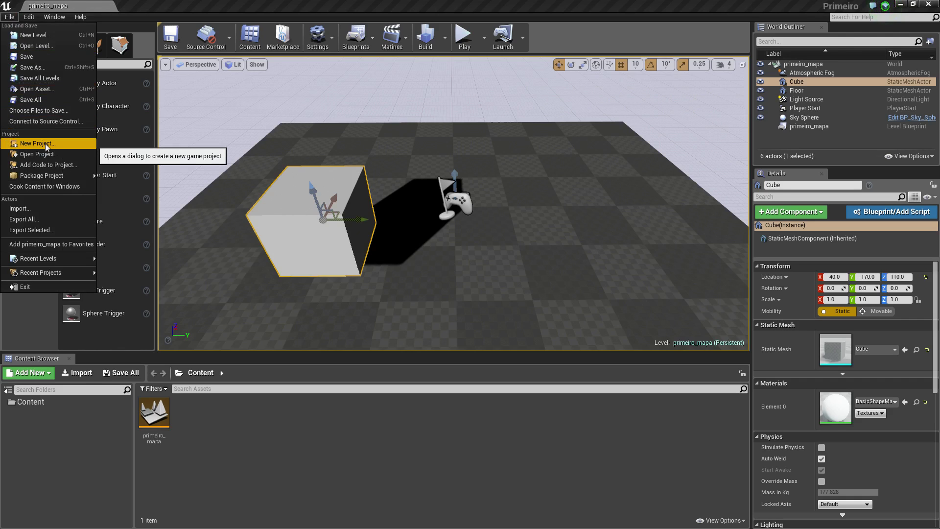
left_click(35, 36)
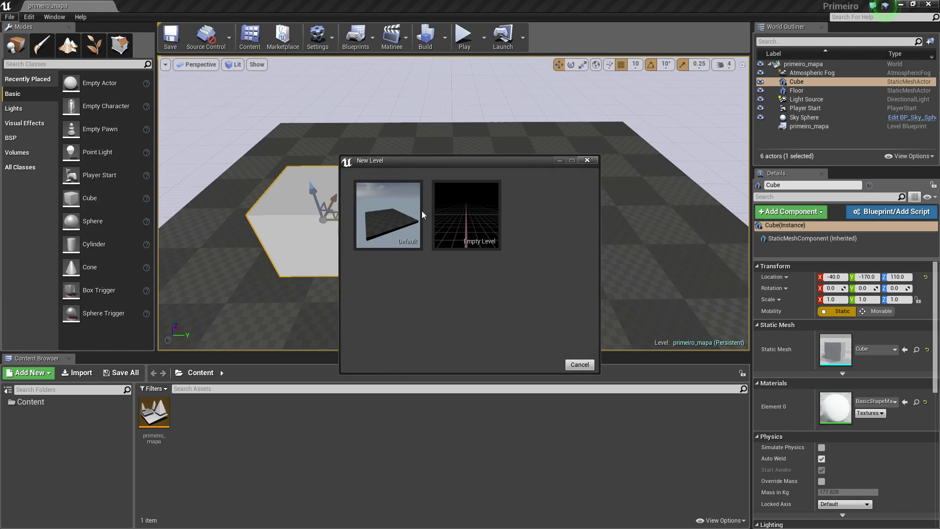
left_click(395, 196)
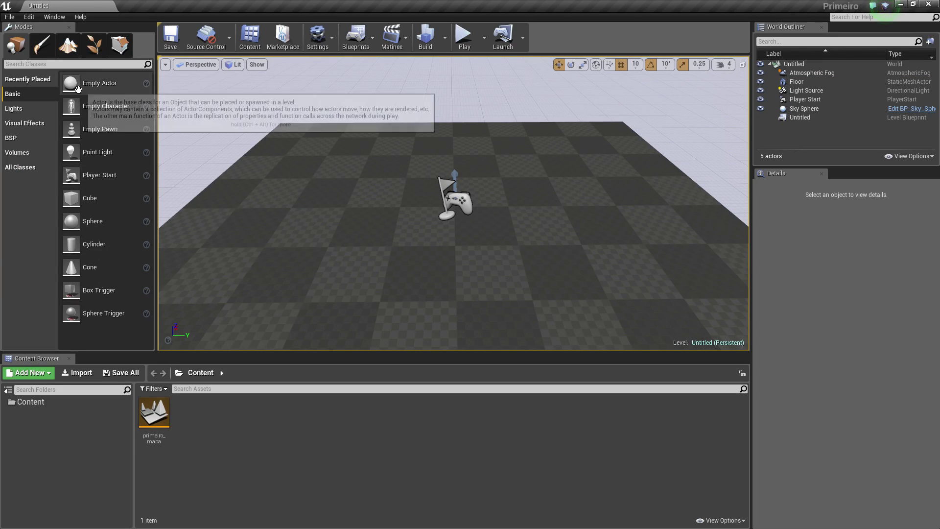
mouse_move(77, 88)
left_mouse_down()
mouse_move(372, 216)
mouse_move(354, 158)
mouse_move(639, 179)
left_mouse_up()
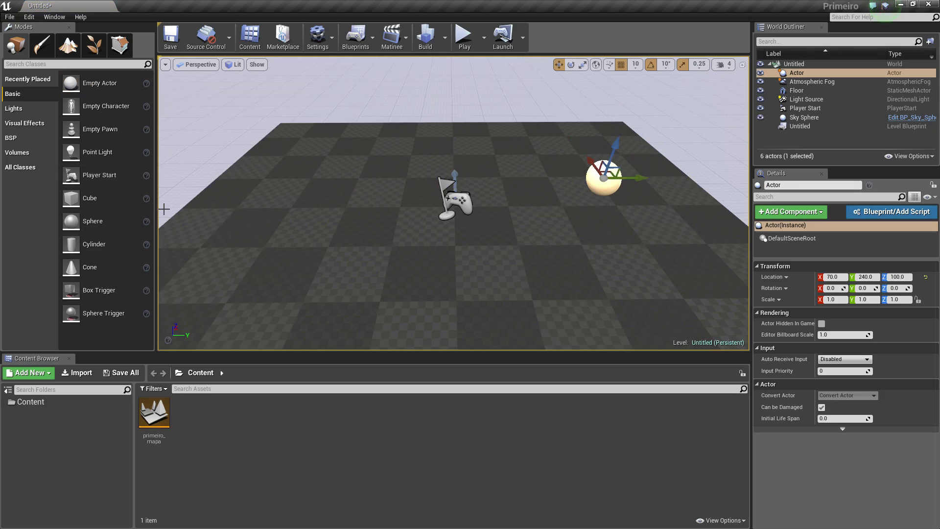
Delete the Empty Actor, add a sphere raised and shifted to Y 60, and add a cylinder.
key("Delete")
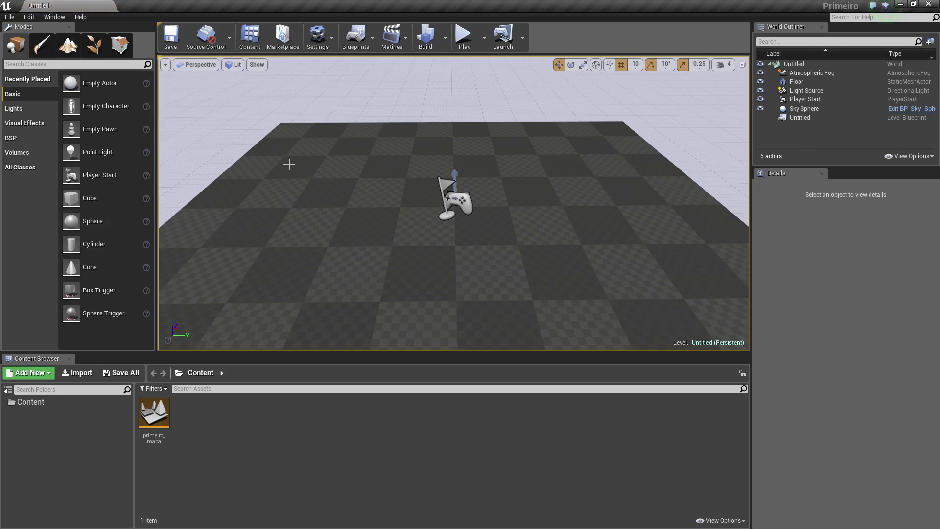
left_click_drag(71, 220, 419, 193)
left_click_drag(416, 162, 410, 116)
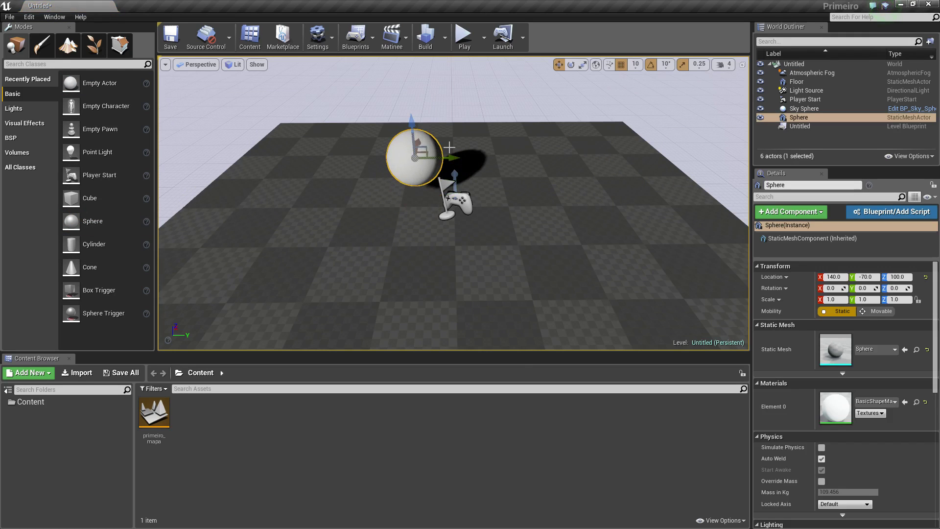
left_click_drag(456, 157, 558, 155)
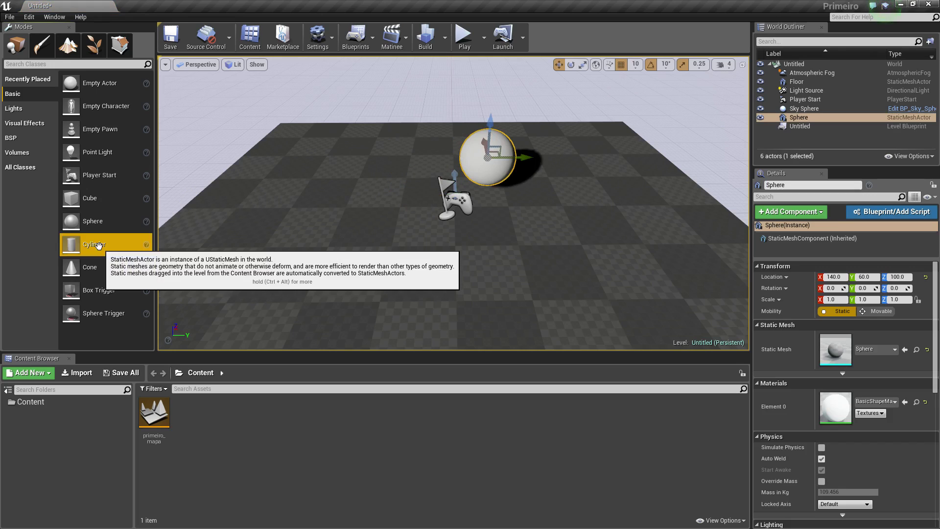
mouse_move(71, 244)
left_mouse_down()
mouse_move(348, 205)
mouse_move(314, 126)
left_mouse_up()
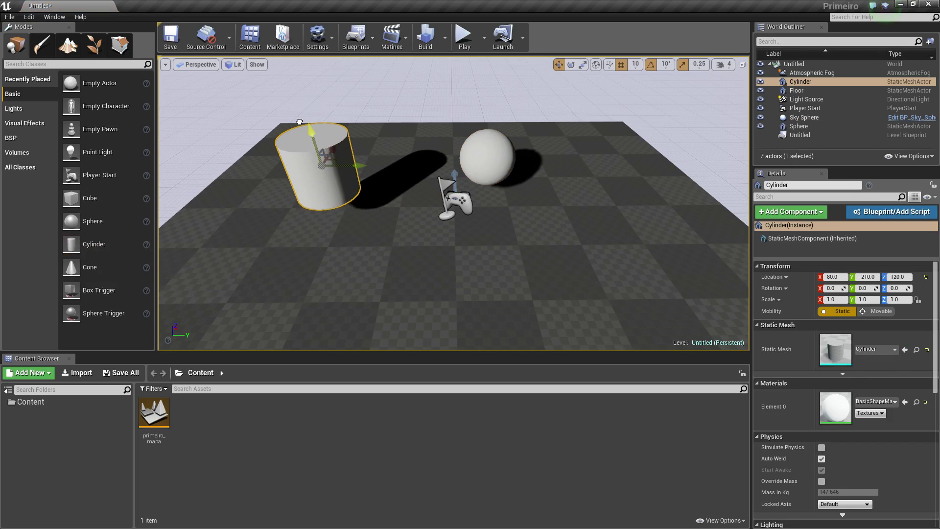
Save the level as segundo_mapa, replacing the default name NewMap.
left_click(10, 17)
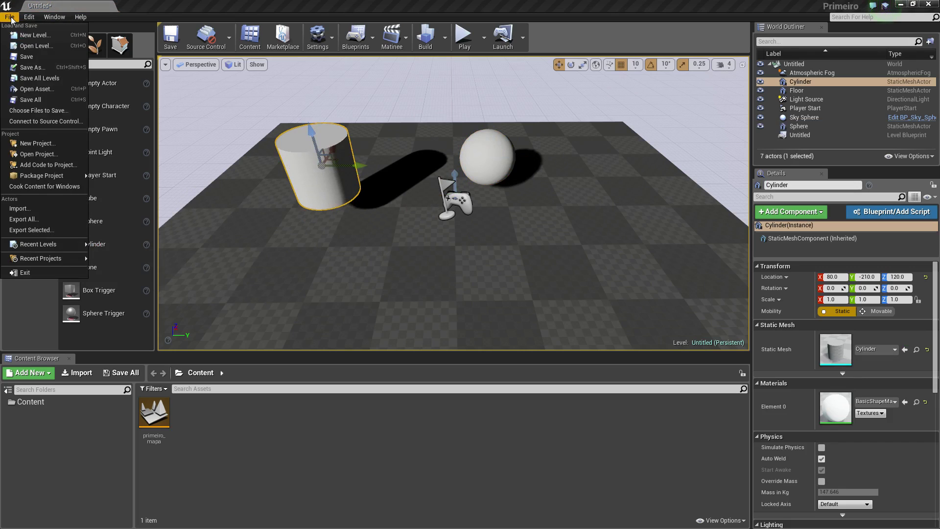
left_click(30, 60)
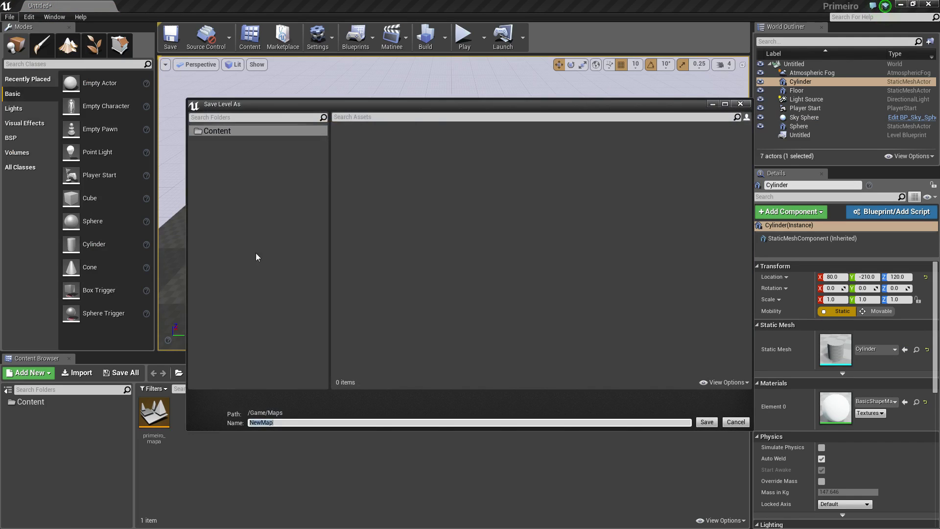
left_click(301, 423)
left_click_drag(254, 419, 248, 422)
type("segundo_")
type("mapa")
left_click(706, 420)
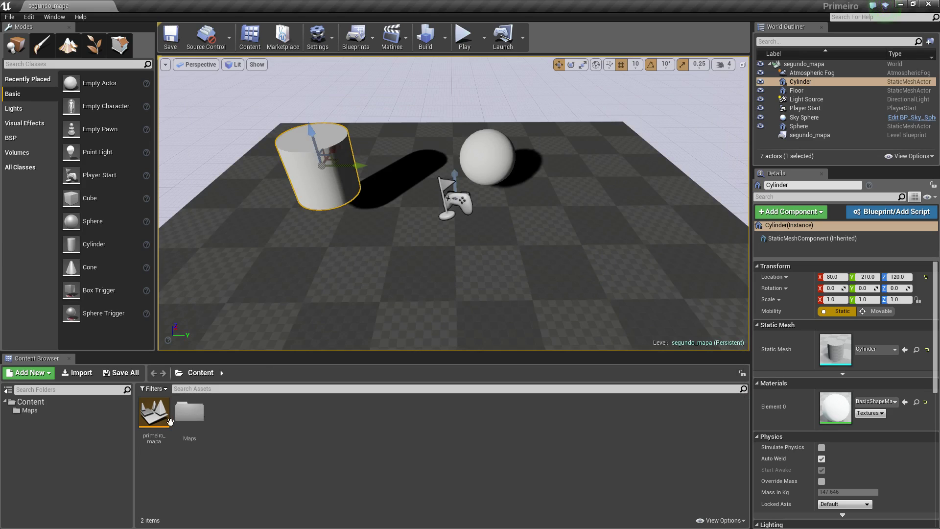
Move primeiro_mapa into the Maps folder and reopen it from there.
double_click(190, 411)
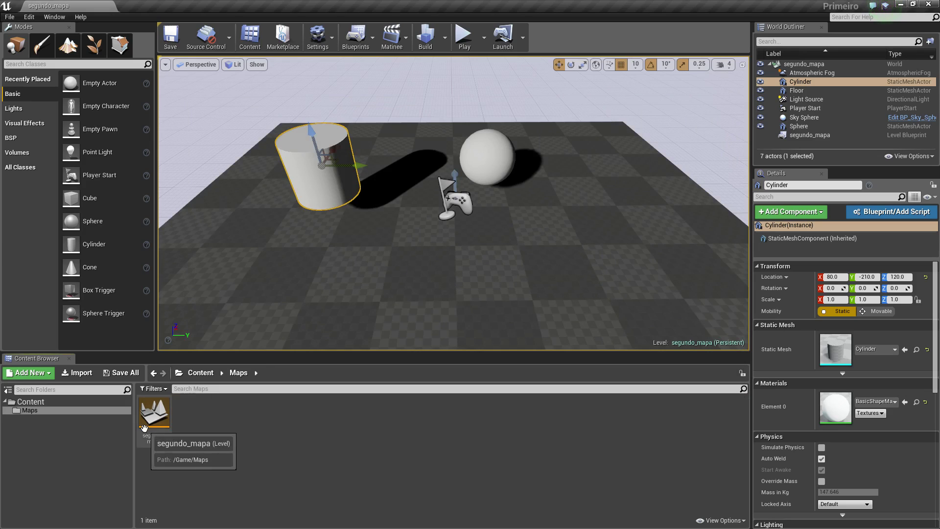
left_click(30, 401)
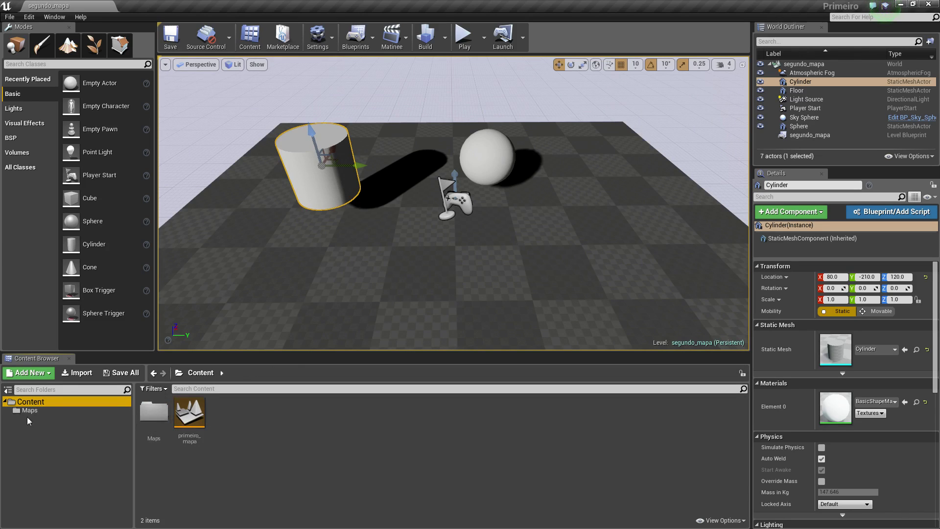
left_click(202, 438)
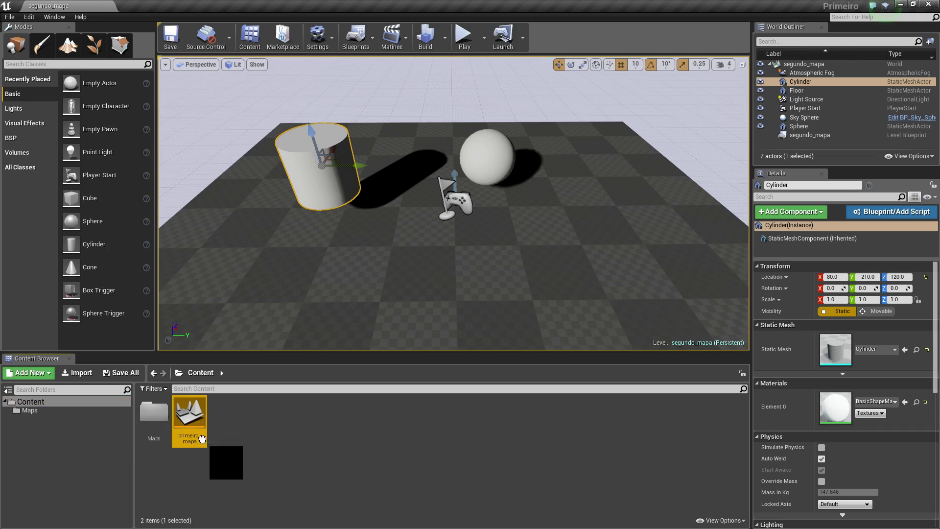
left_click_drag(202, 438, 154, 418)
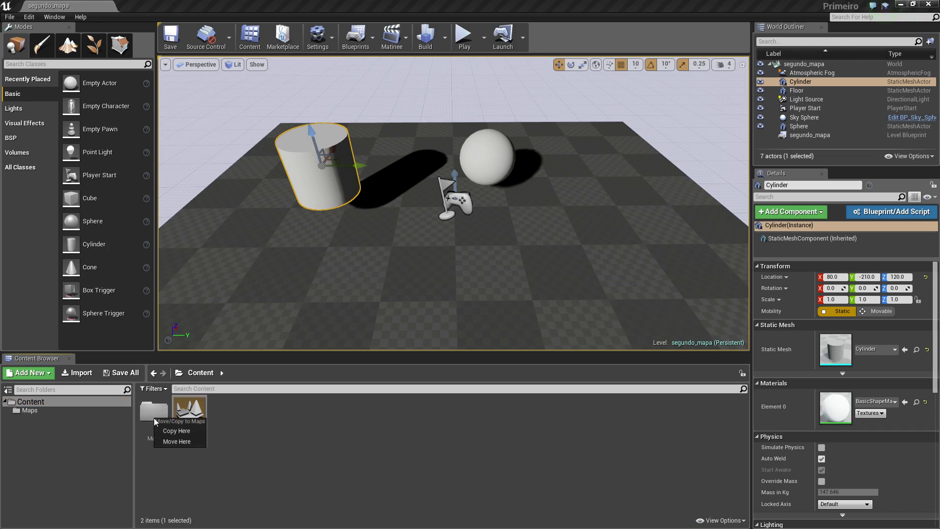
left_click(179, 445)
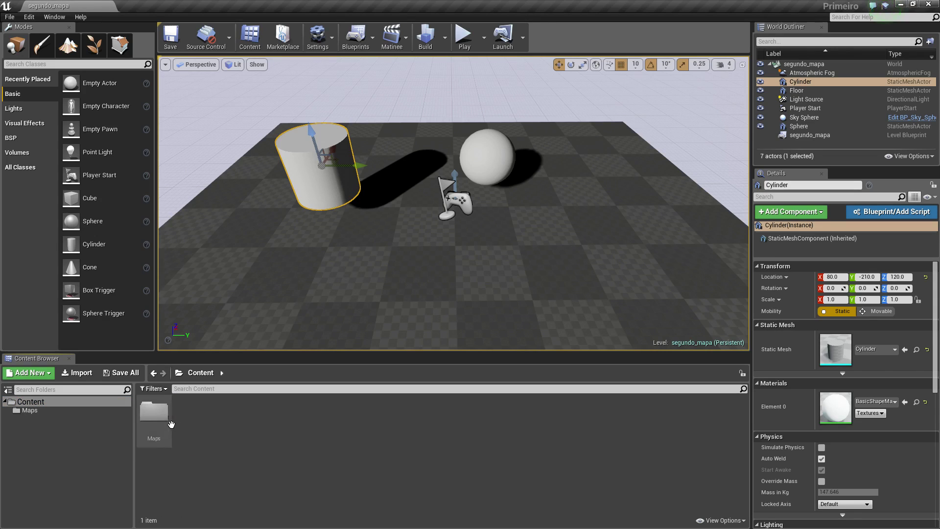
double_click(171, 424)
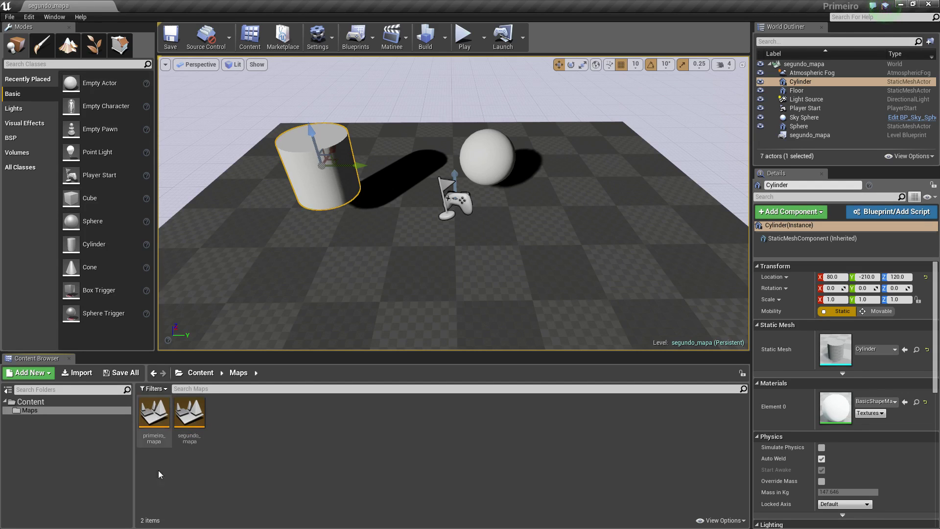
double_click(149, 416)
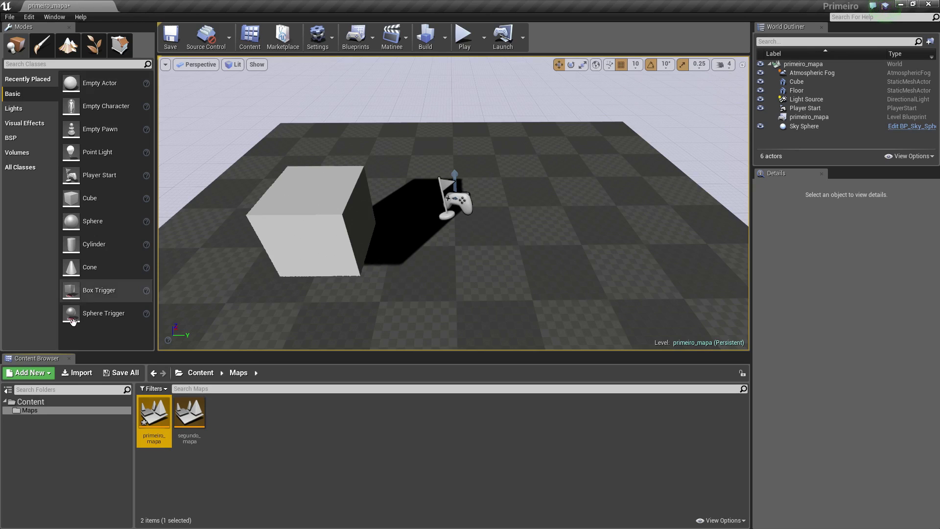
Save all modified assets, confirming /Game/Maps/primeiro_mapa in the Save Content dialog.
left_click(10, 21)
left_click(10, 21)
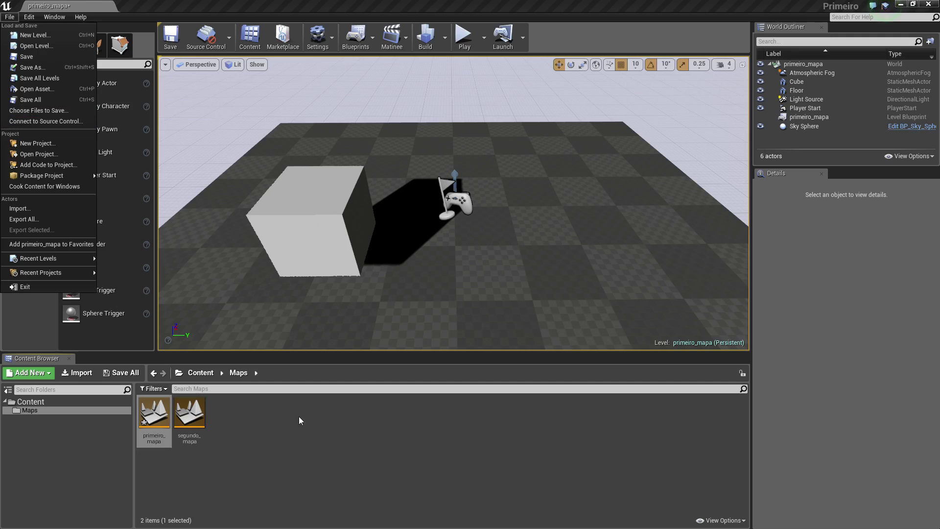
left_click(280, 448)
left_click(124, 373)
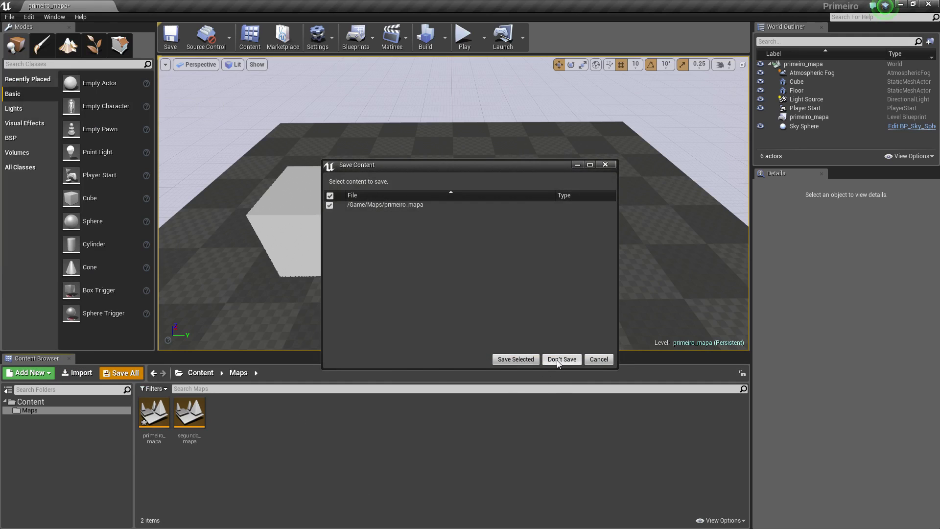
left_click(517, 359)
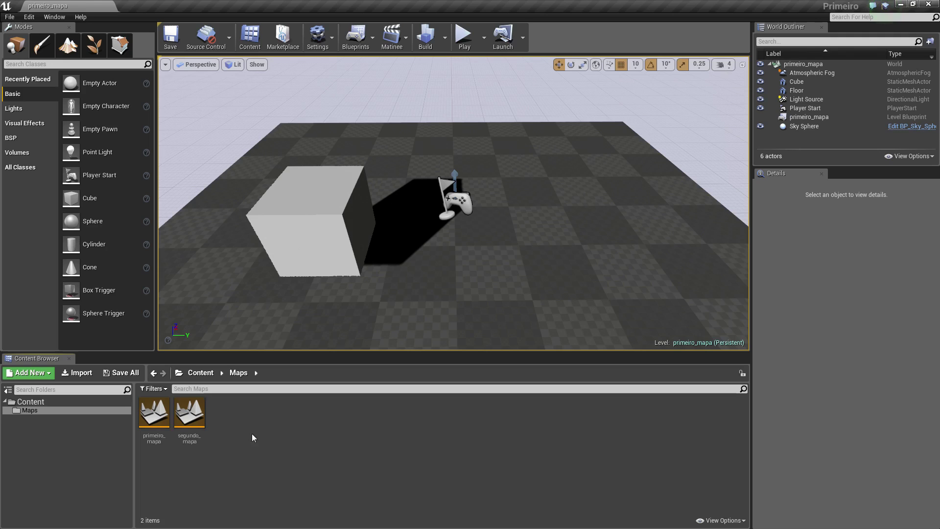
Reopen segundo_mapa and save it to /Game/Maps/segundo_mapa with Save All.
double_click(188, 417)
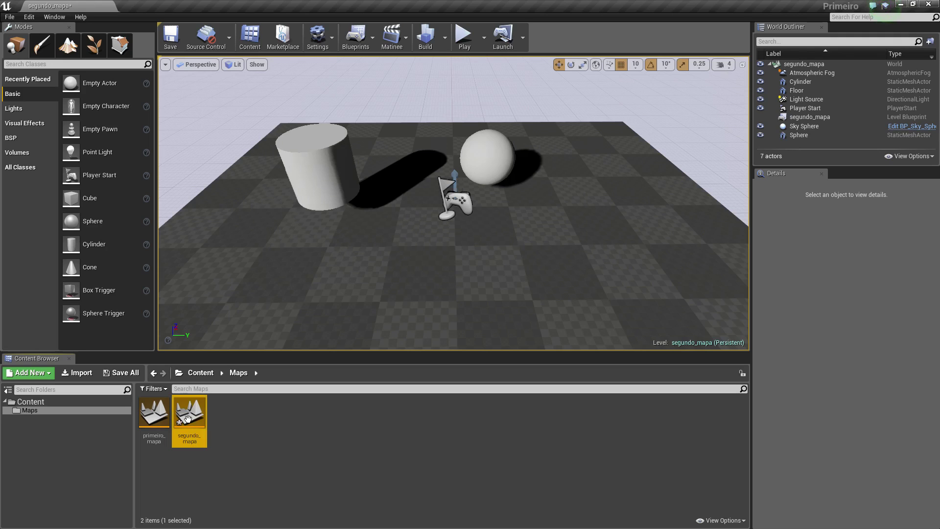
left_click(122, 372)
left_click(516, 359)
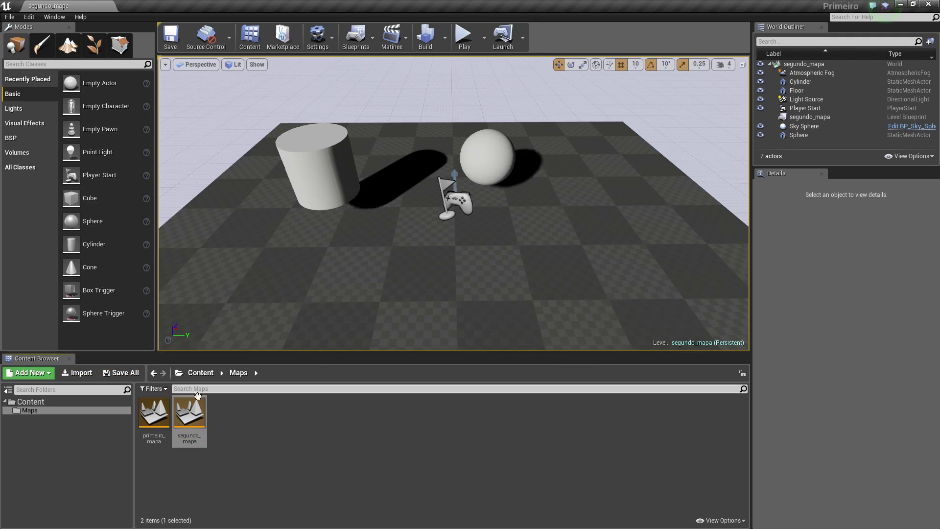
left_click(208, 409)
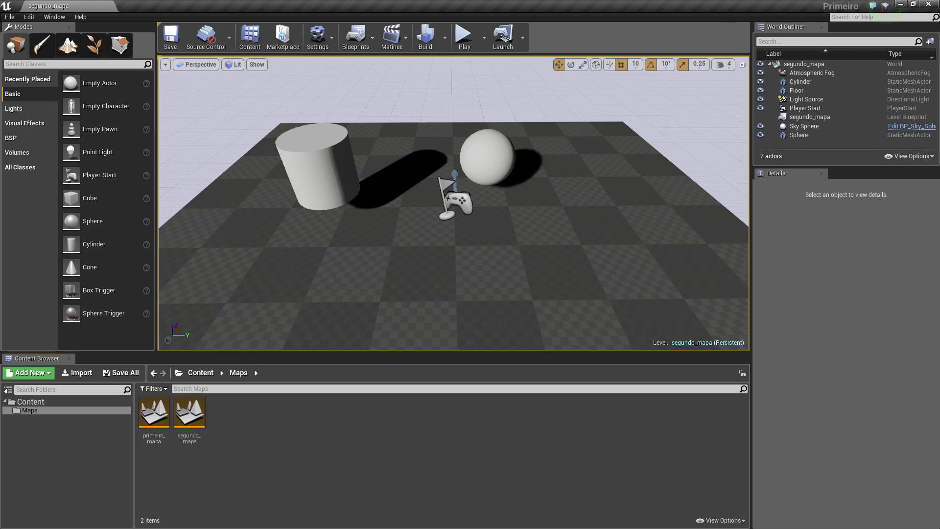
Close the Unreal Editor and Epic Games Launcher, then relaunch the launcher from the desktop.
left_click(929, 4)
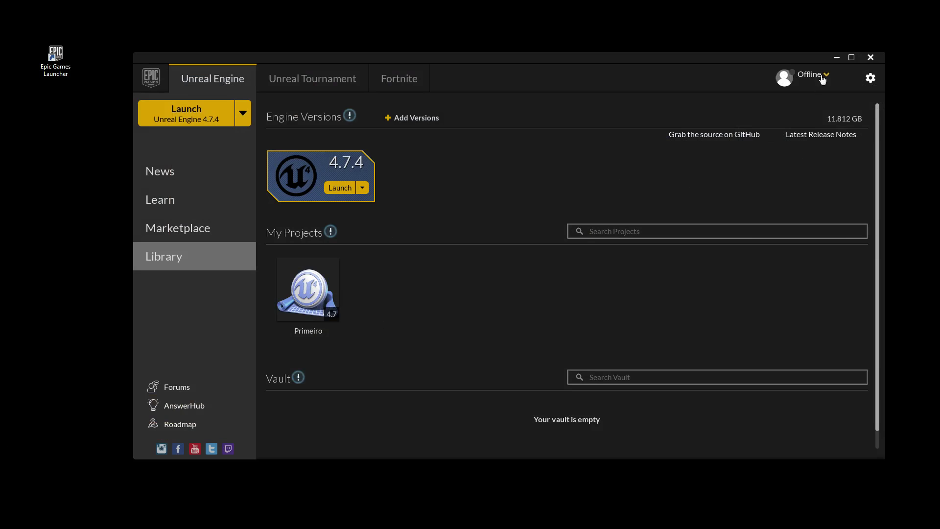
left_click(870, 57)
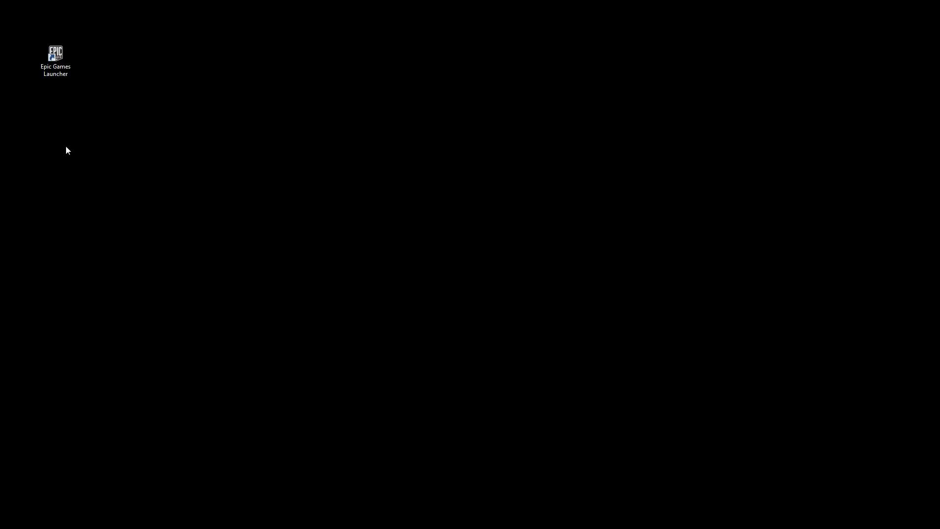
left_click(51, 76)
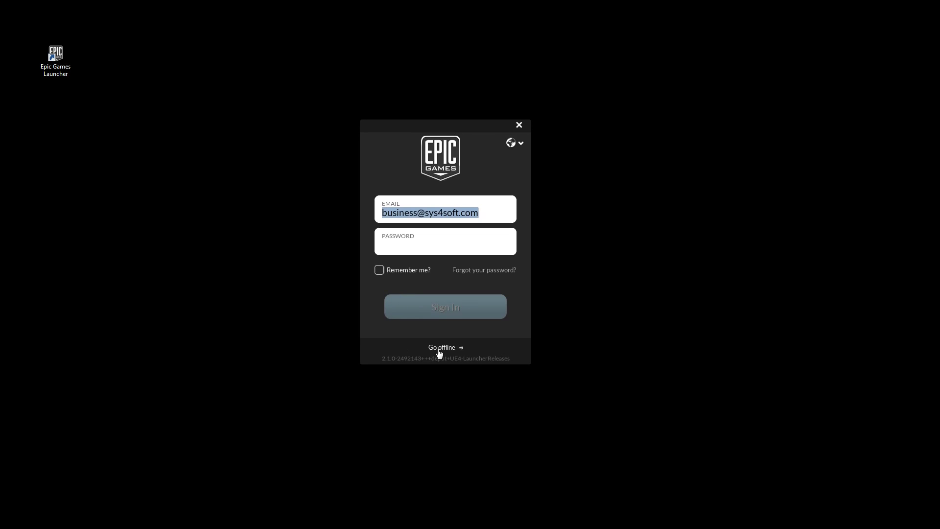
Go offline in the launcher, switch to Library, and launch the Primeiro project.
left_click(438, 350)
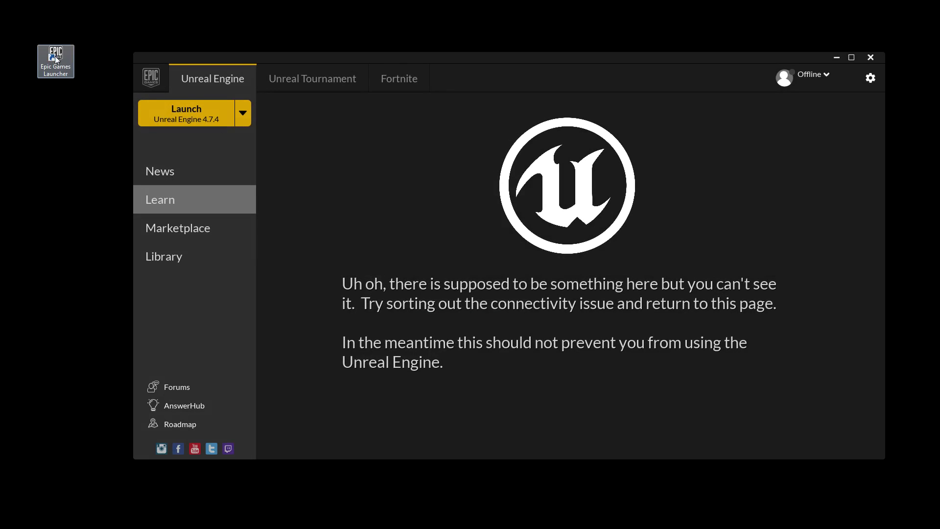
left_click(164, 175)
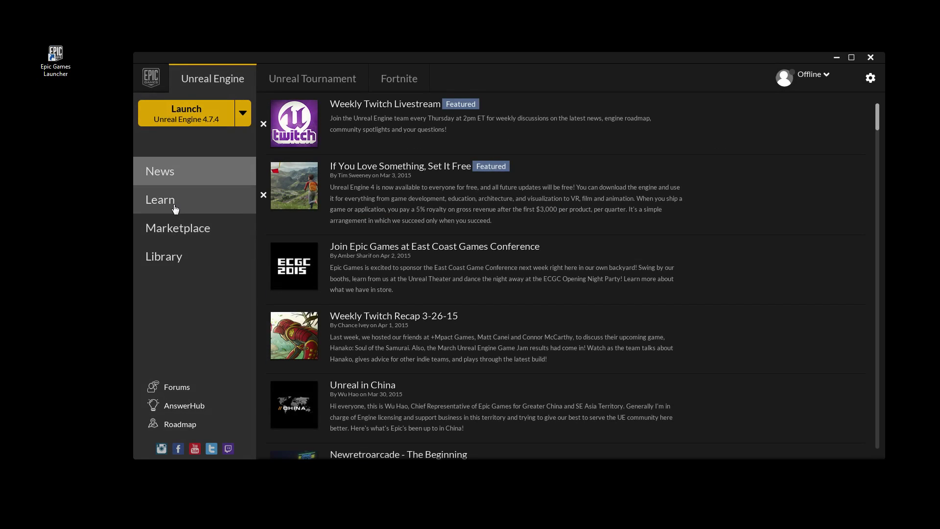
left_click(170, 257)
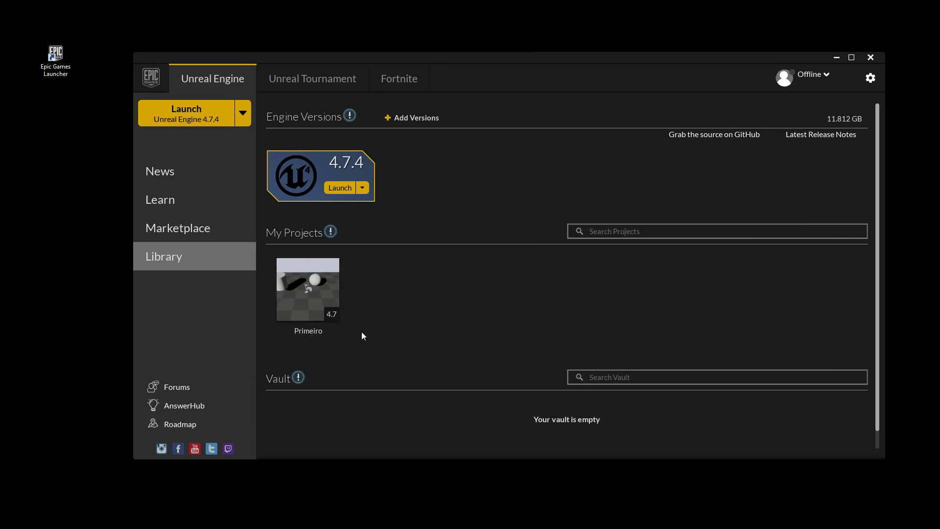
double_click(303, 300)
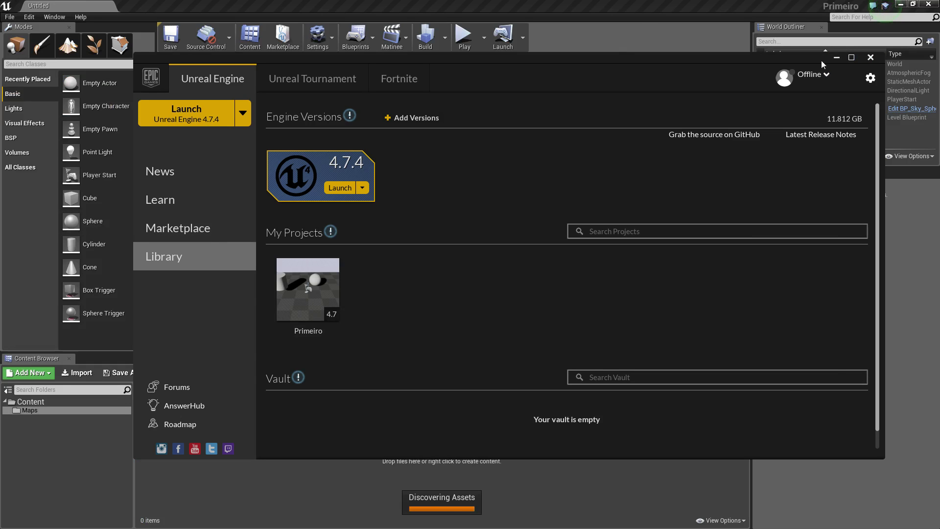
Close the launcher and create a new project named Segundo from the File menu.
left_click(875, 62)
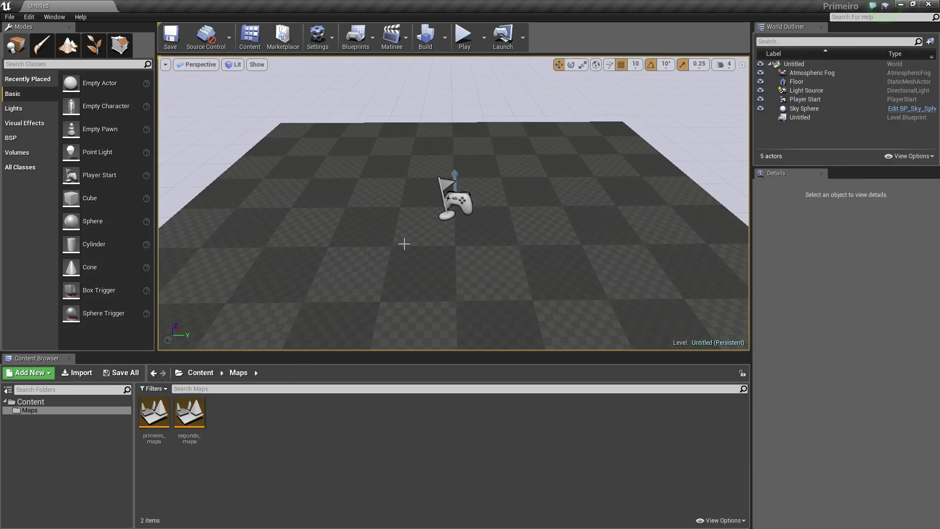
left_click(194, 424)
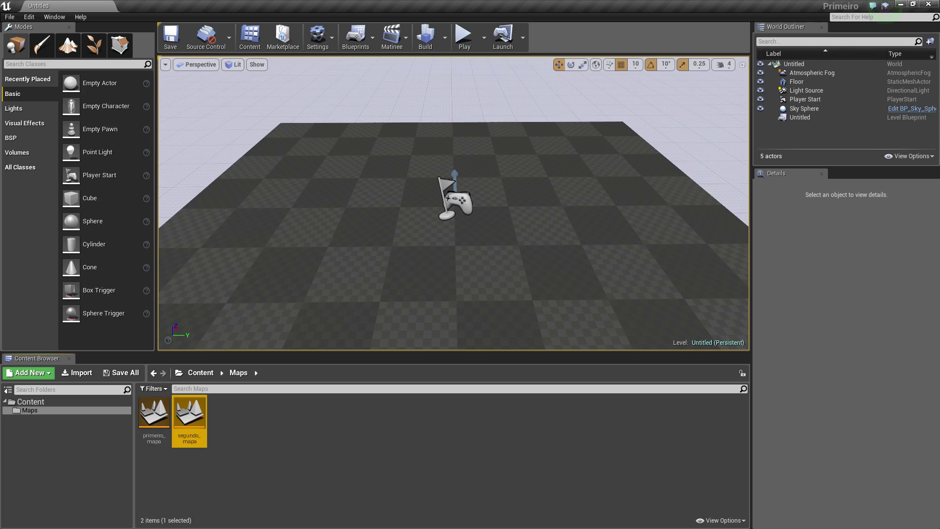
left_click(9, 18)
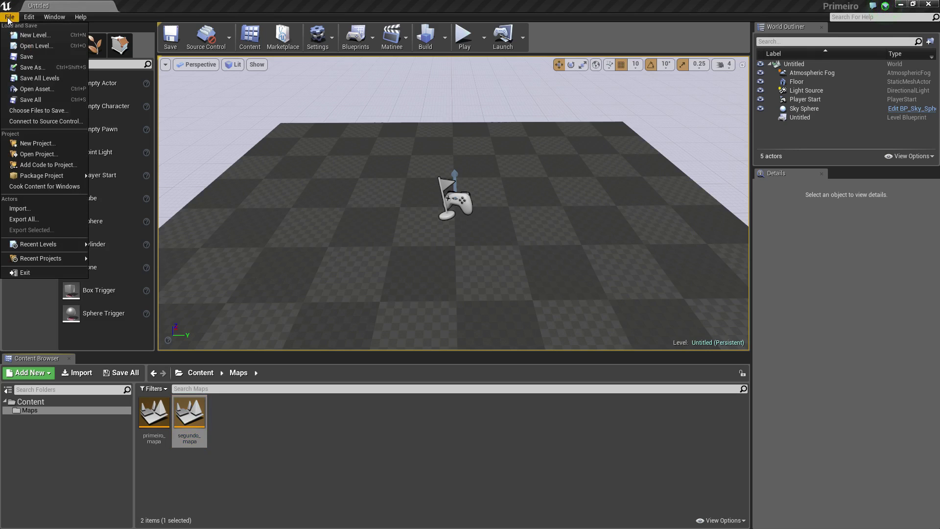
left_click(37, 144)
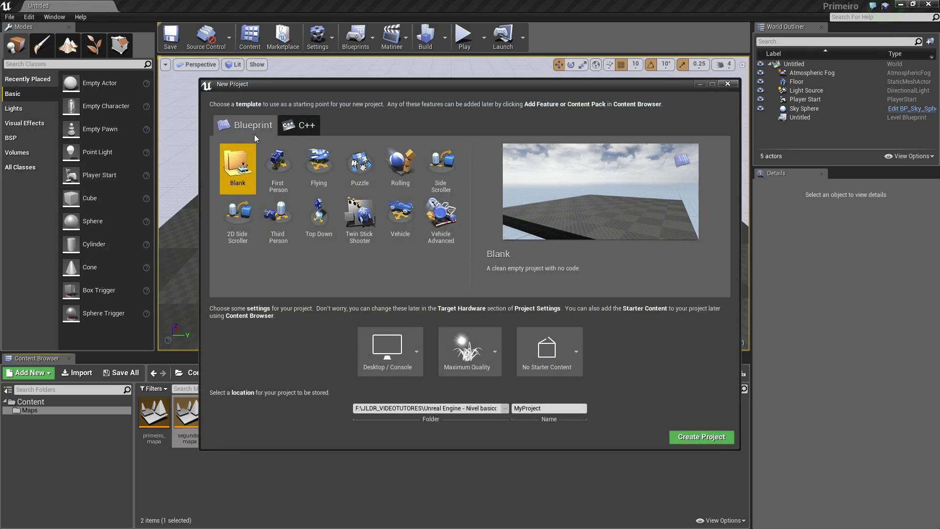
left_click(548, 408)
type("Seg")
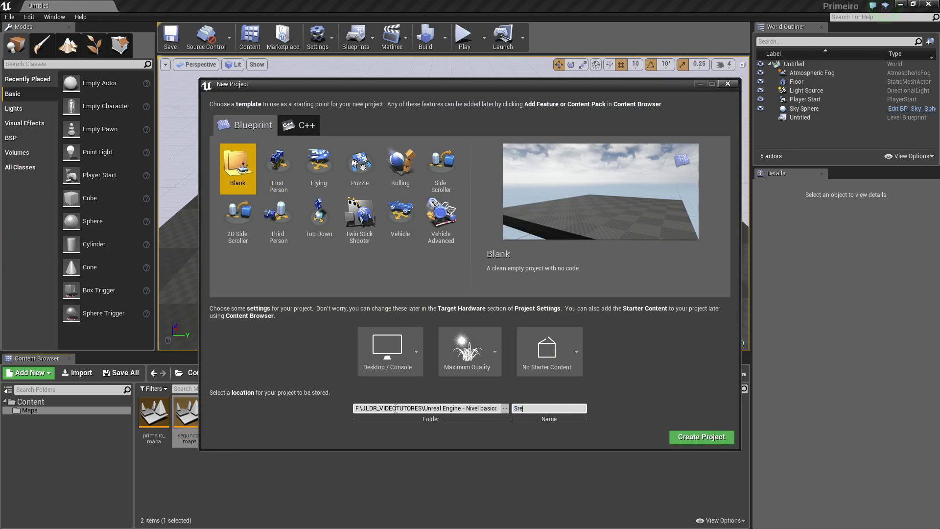
type("undo")
left_click(709, 440)
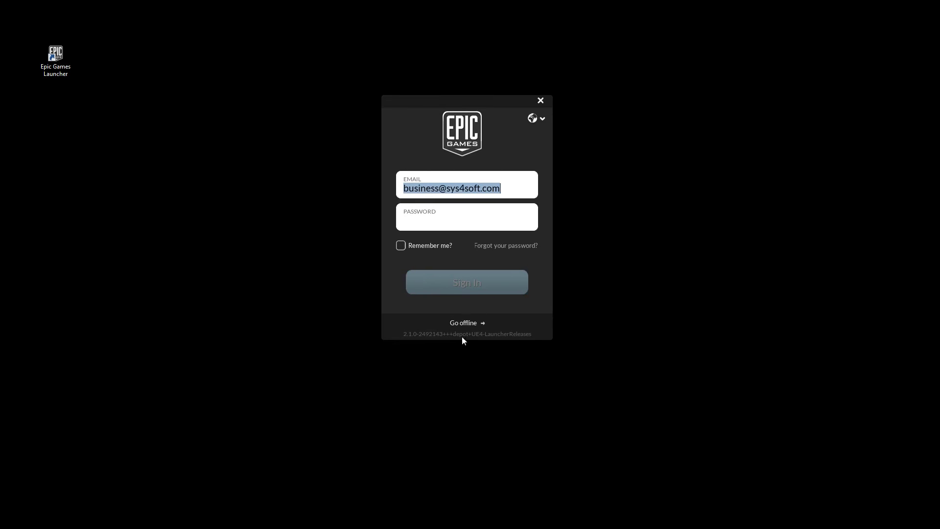
Go offline to the launcher's Library, bring the Segundo editor forward, and close the launcher.
left_click(465, 327)
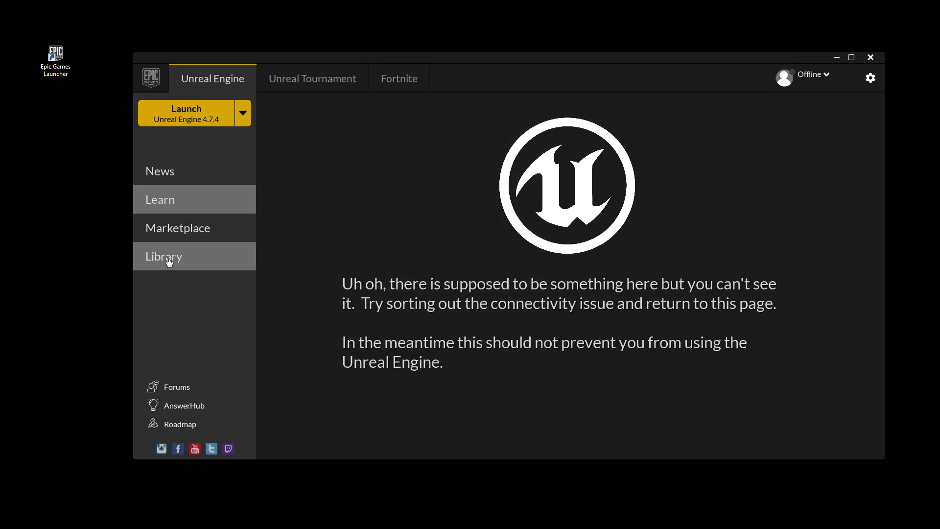
left_click(168, 259)
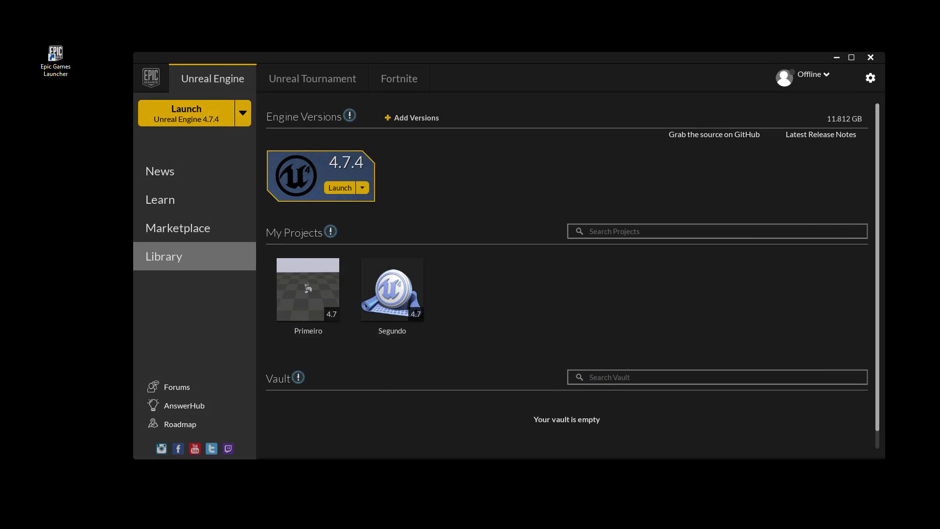
left_click_drag(380, 255, 495, 92)
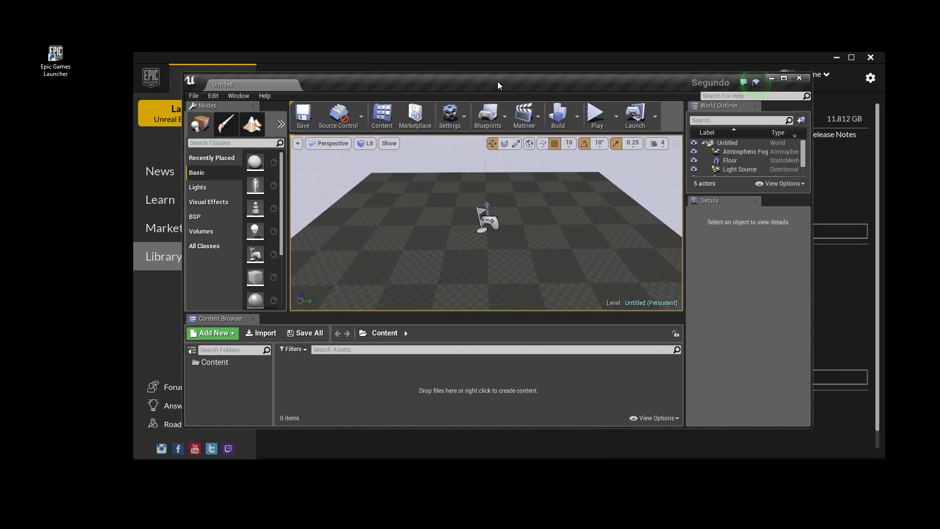
left_click(721, 86)
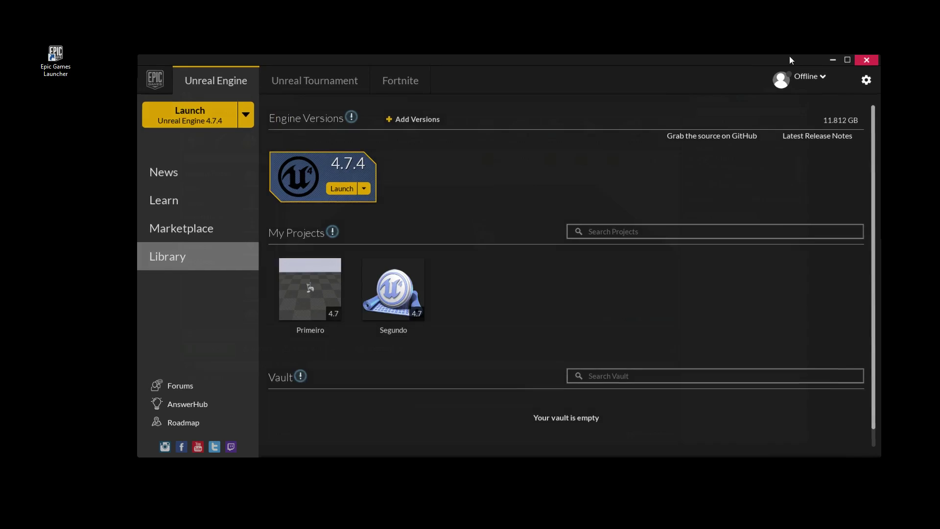
left_click(836, 57)
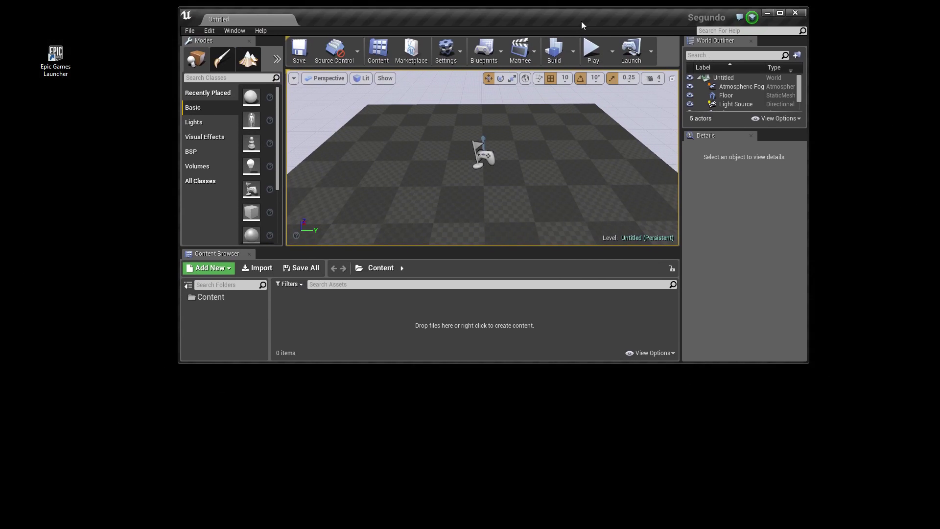
Maximize the Segundo editor and try importing into Content, cancelling without choosing a file.
left_click_drag(582, 102, 580, 4)
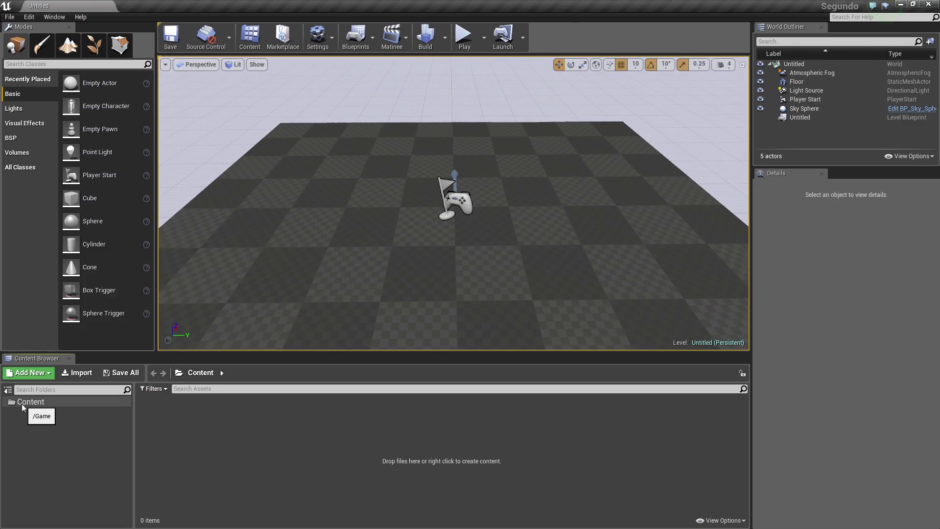
left_click(22, 405)
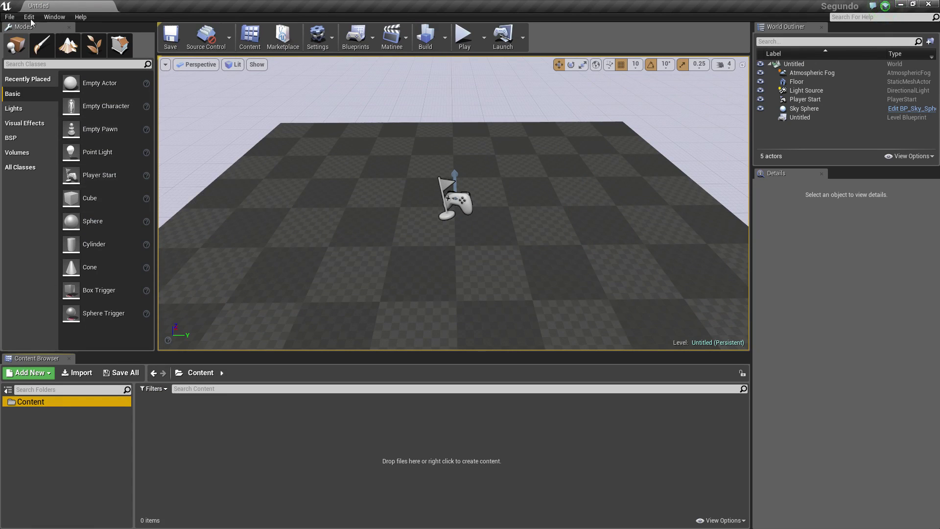
right_click(51, 403)
mouse_move(90, 278)
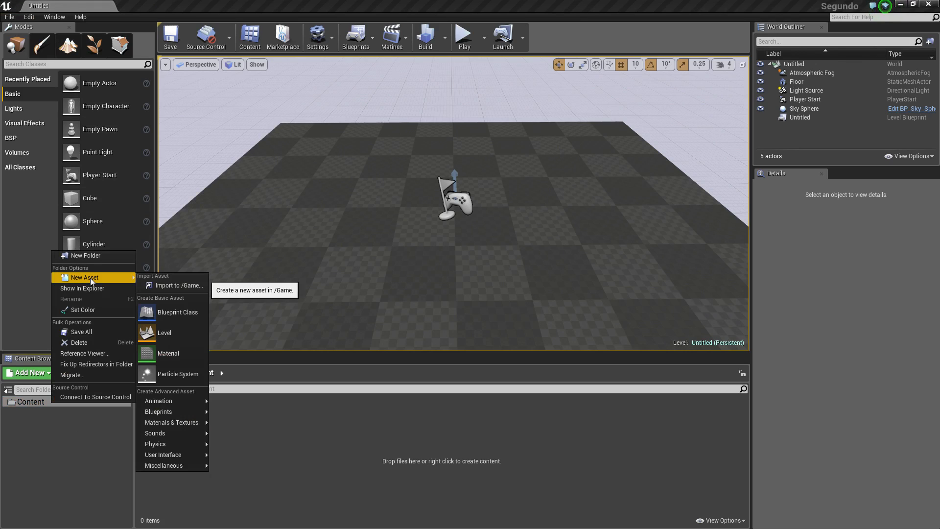
left_click(84, 451)
left_click(77, 373)
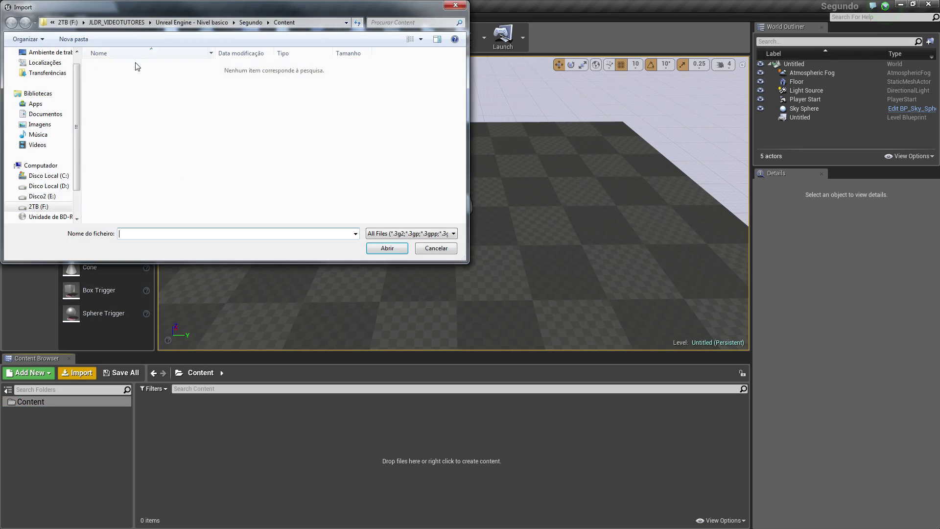
left_click(436, 248)
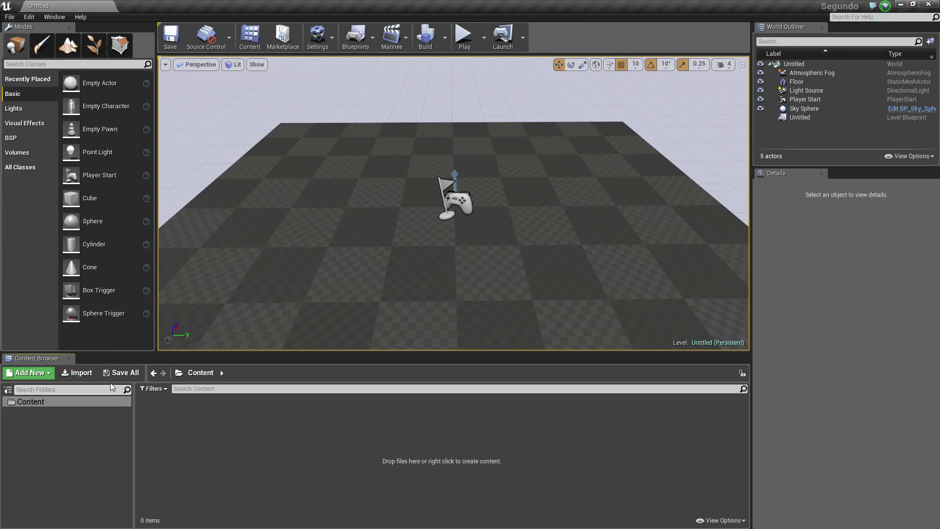
left_click(50, 372)
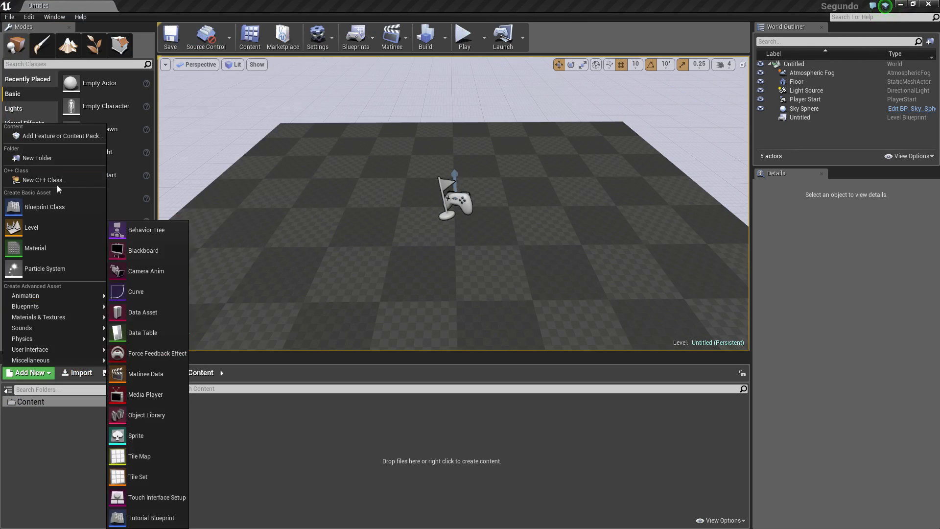
Add the Starter Content pack to Segundo from the Content Packs tab.
left_click(41, 138)
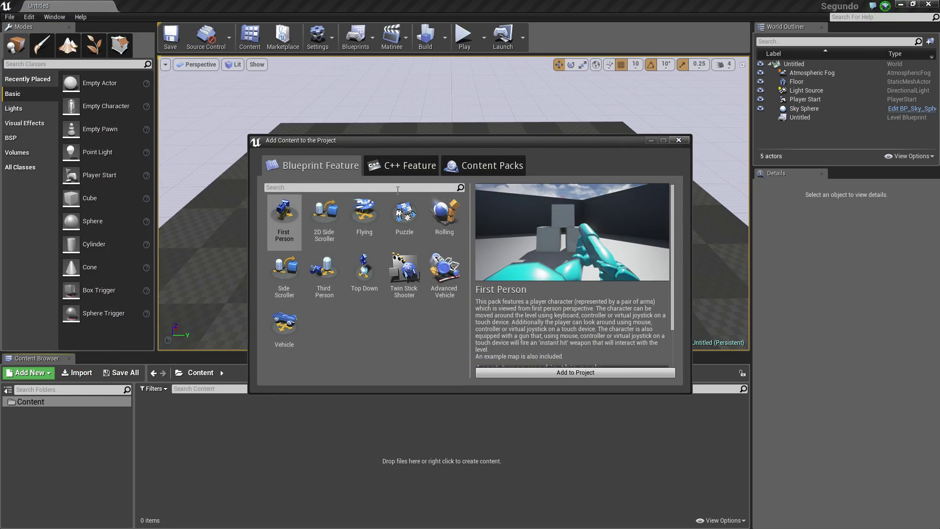
left_click(476, 164)
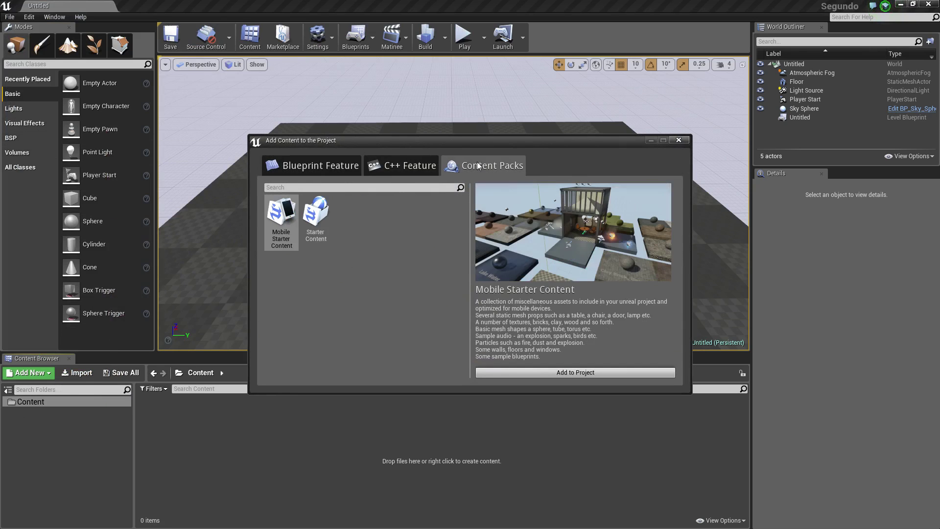
left_click(317, 221)
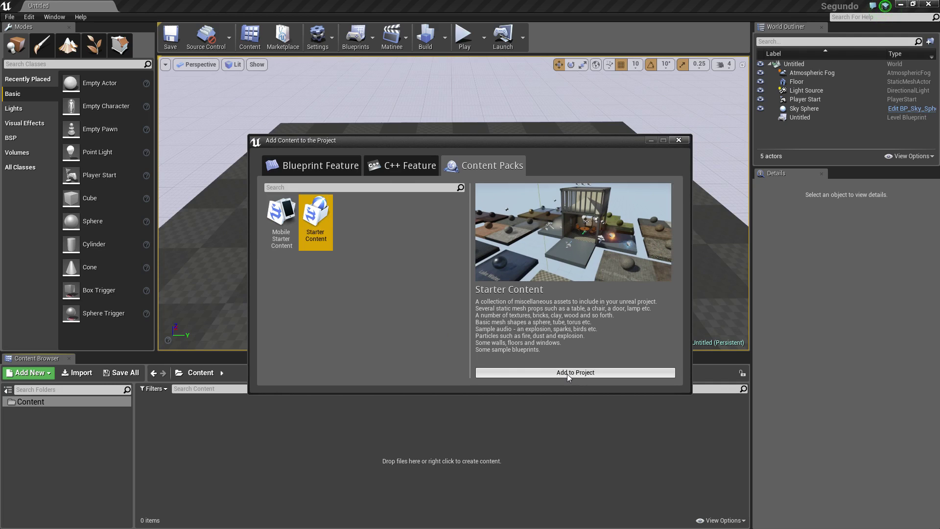
left_click(567, 372)
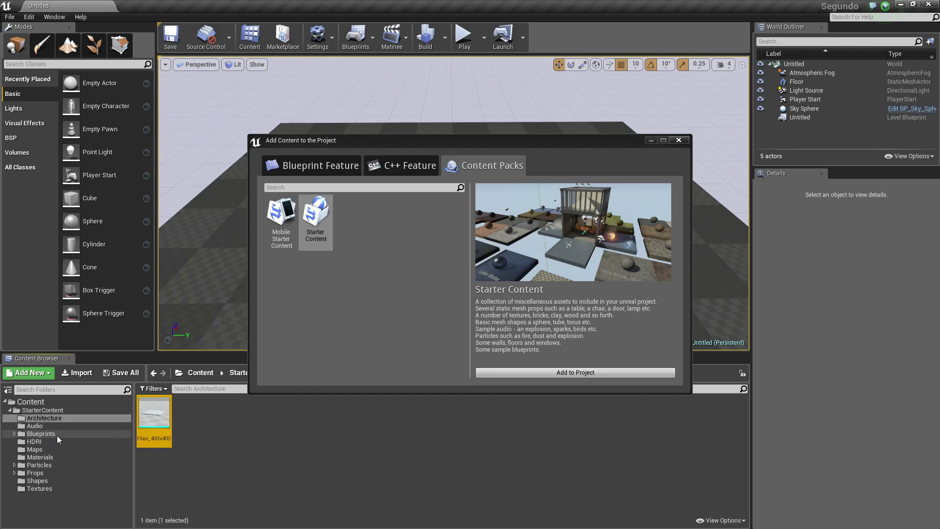
Close the Add Content window, browse to StarterContent > Maps, and open StarterMap.
left_click(679, 141)
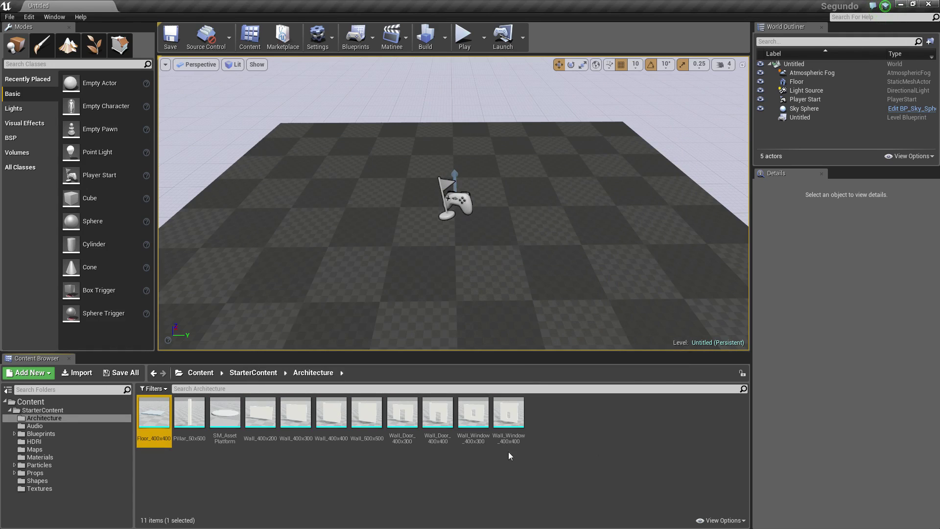
left_click(288, 476)
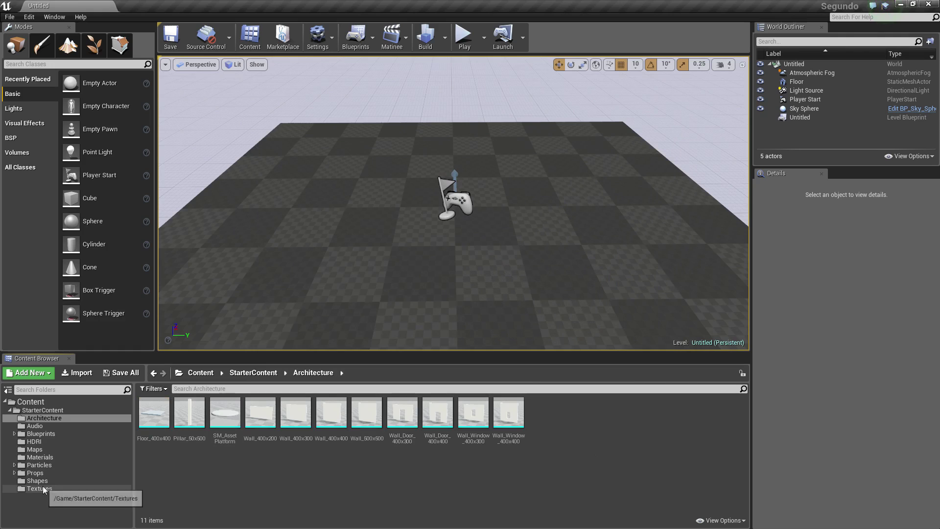
left_click(33, 449)
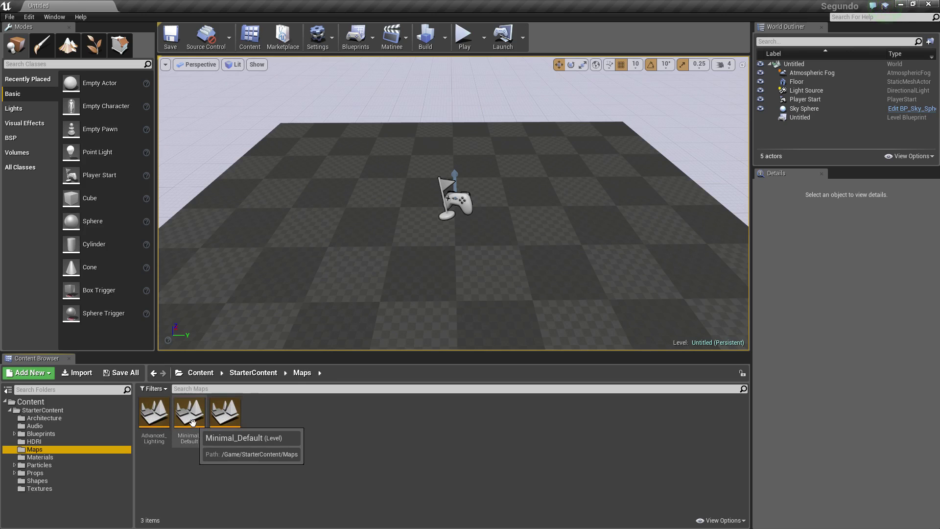
left_click(368, 474)
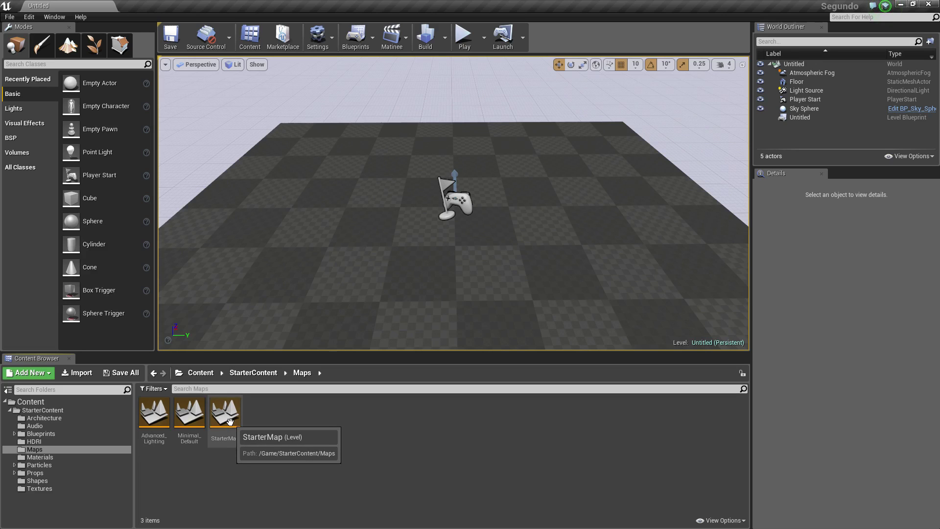
double_click(226, 421)
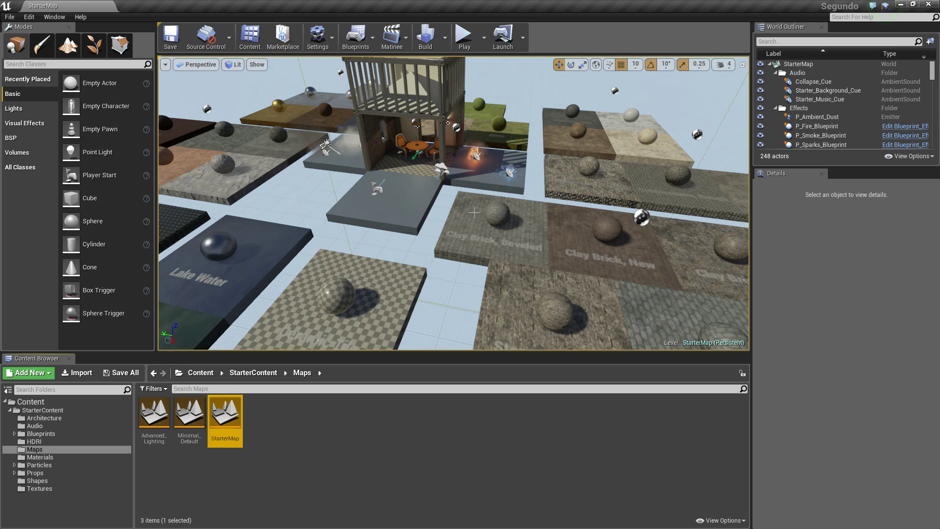
Fly the viewport camera forward toward the small house with the table and chairs.
right_click_drag(474, 212, 485, 214)
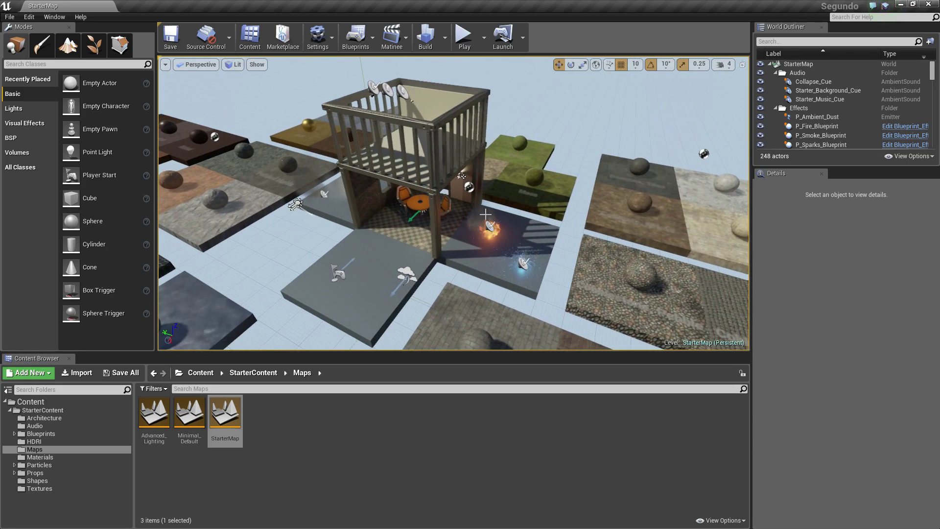
Play StarterMap in the selected viewport using the Play dropdown.
left_click(484, 44)
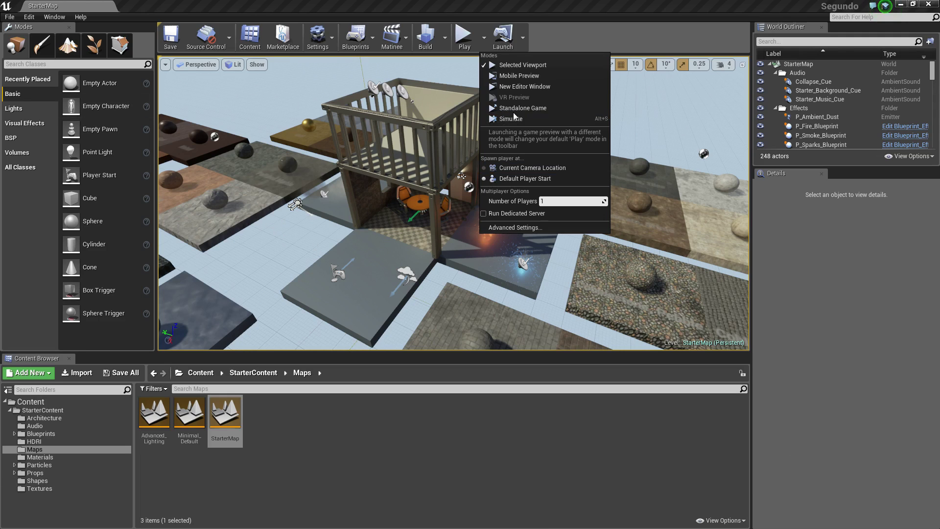
left_click(523, 65)
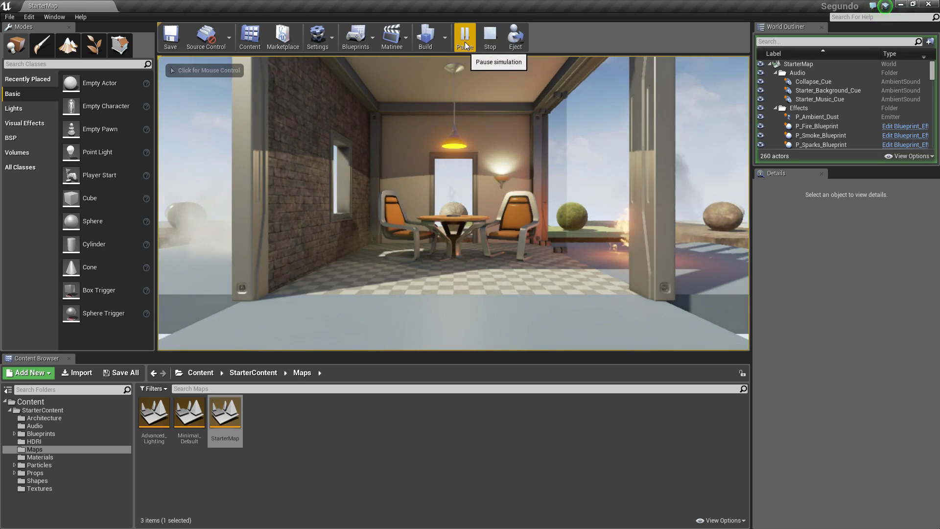
Walk with WASD from the room past the stone sphere toward the tower.
left_click(461, 147)
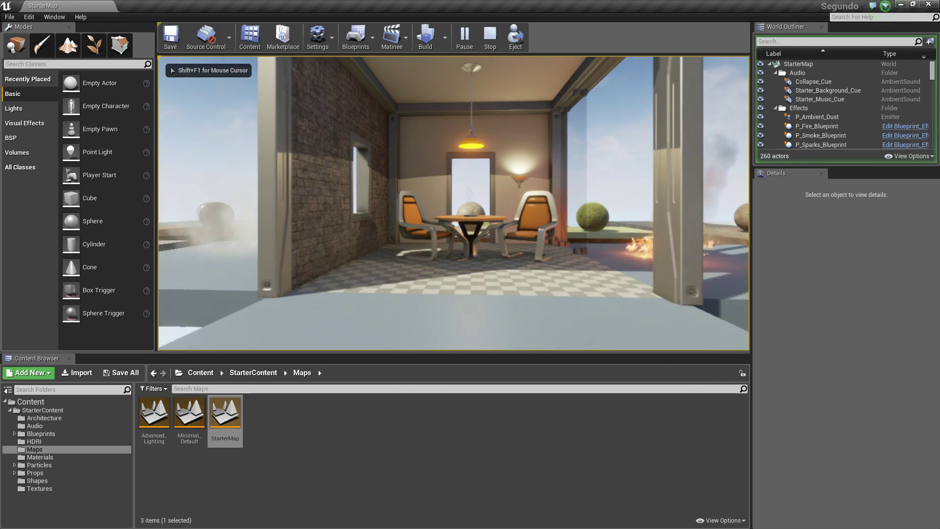
key("w")
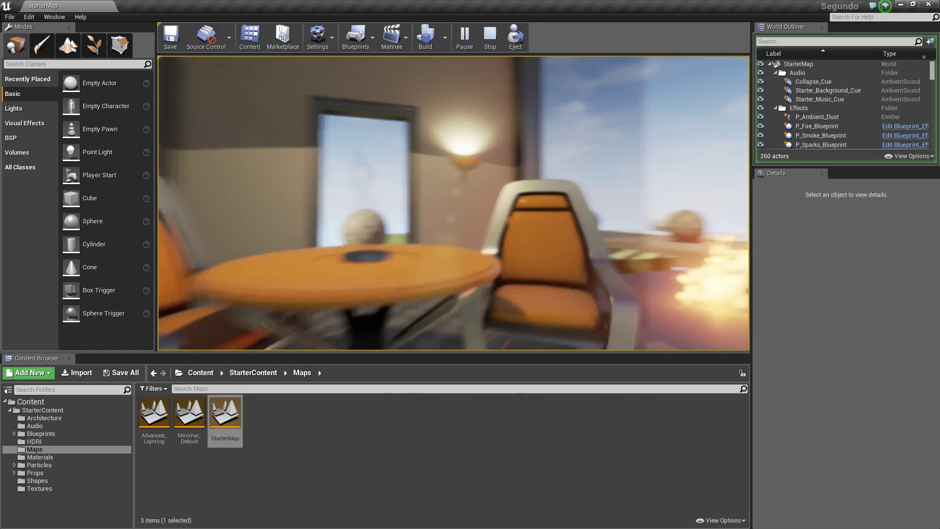
key("s")
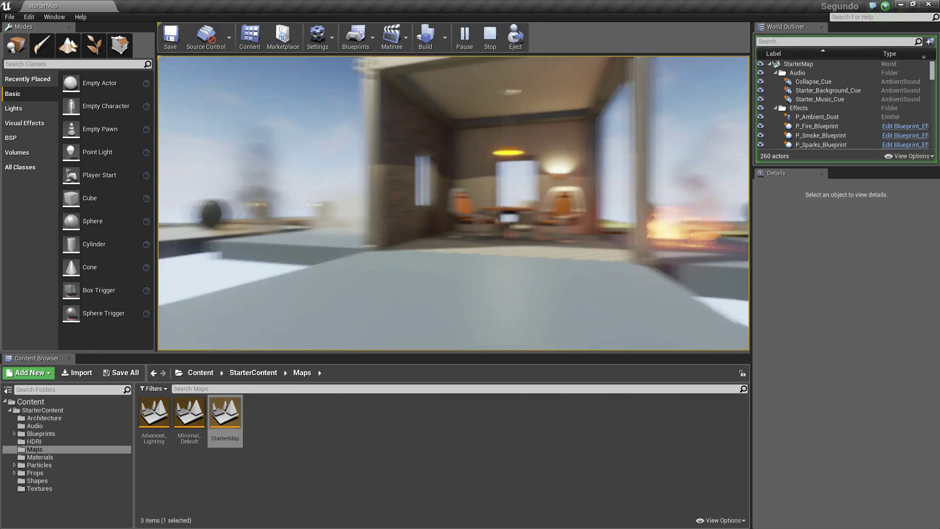
key("w")
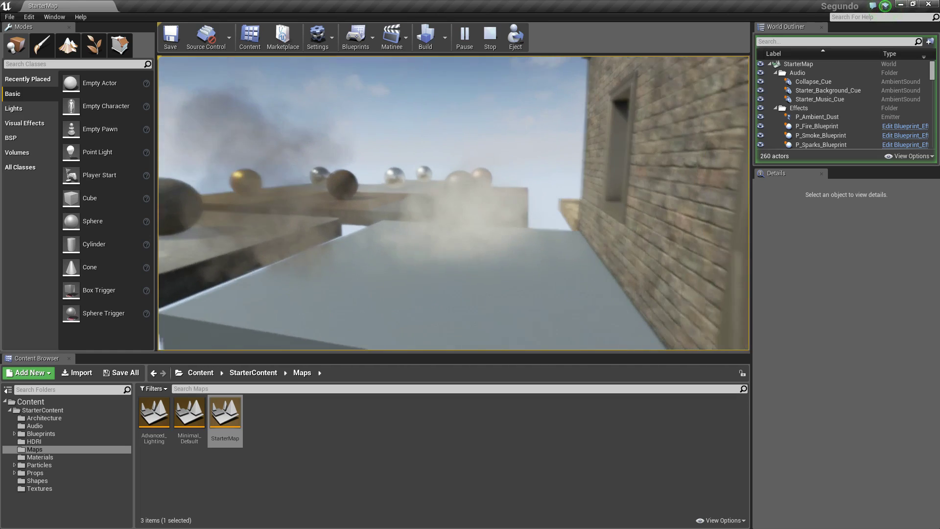
key("w")
key("w")
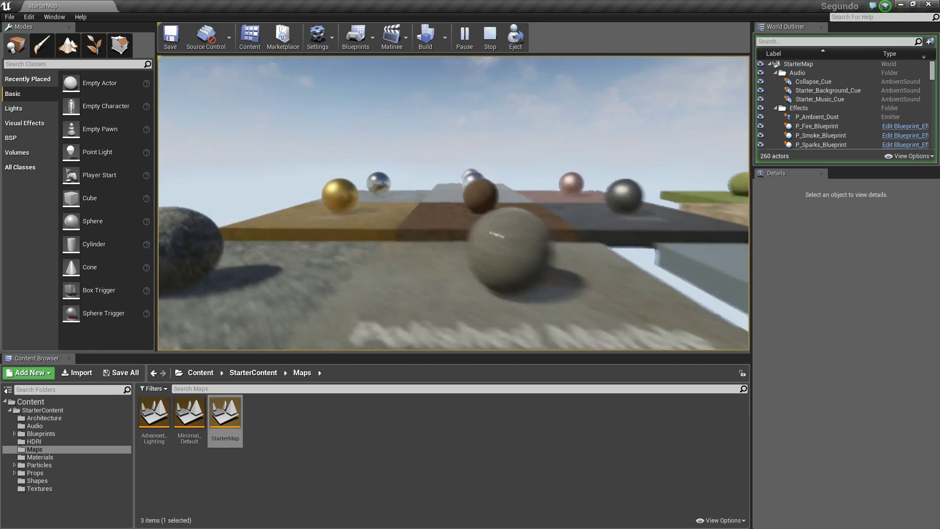
key("w")
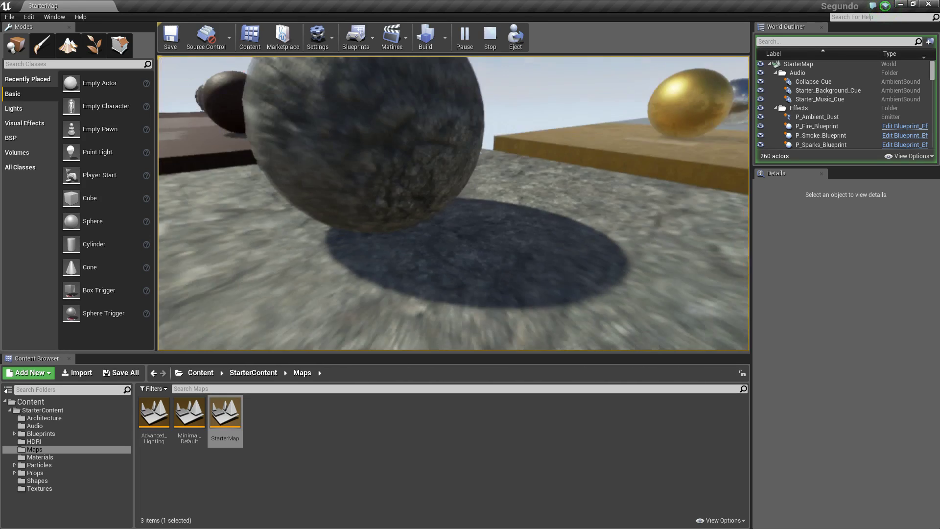
key("w")
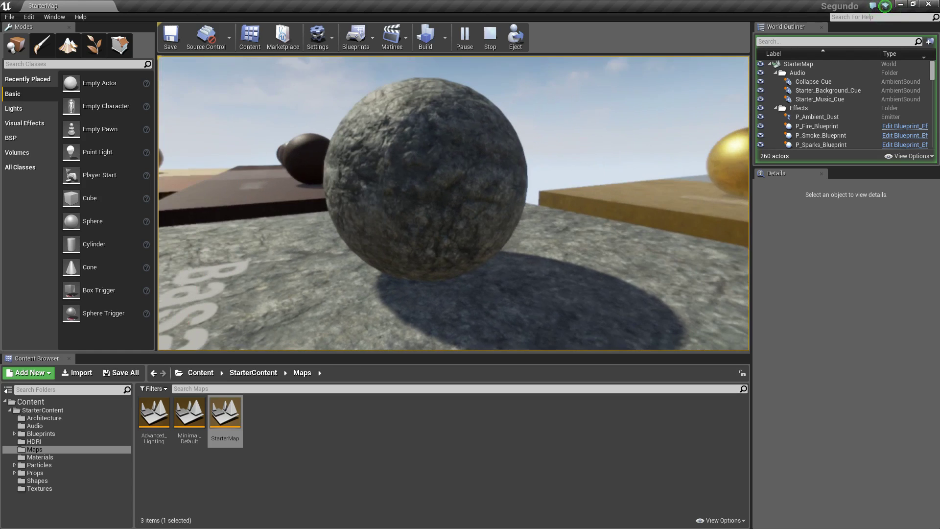
key("w")
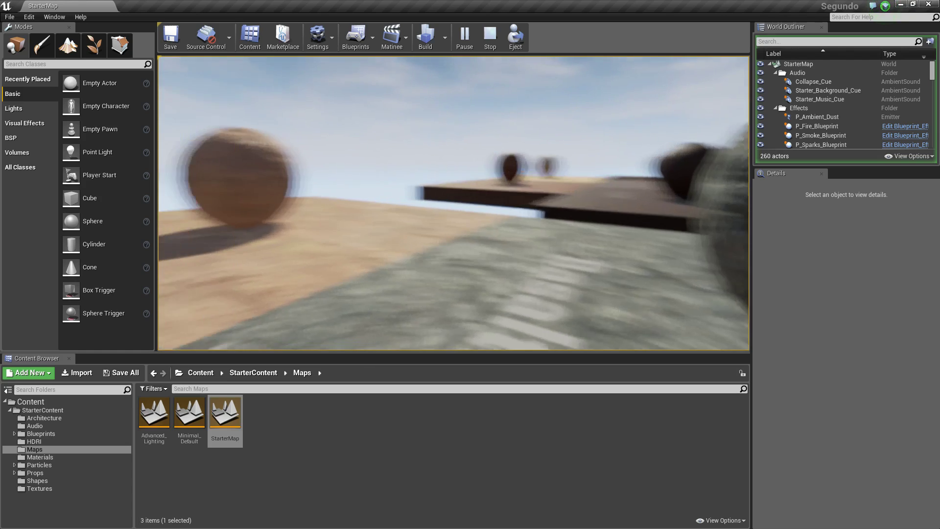
key("w")
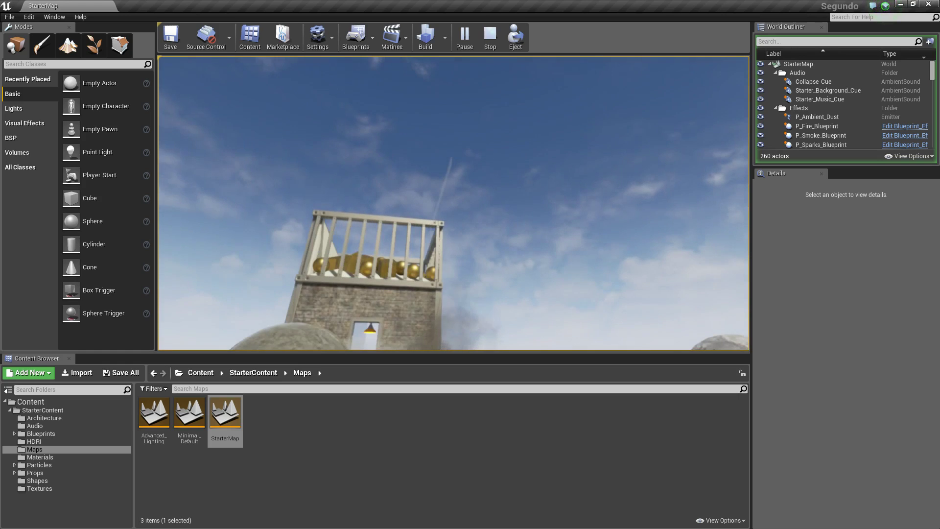
key("w")
Circle and approach the cage tower, then end the play session with Esc.
key("s")
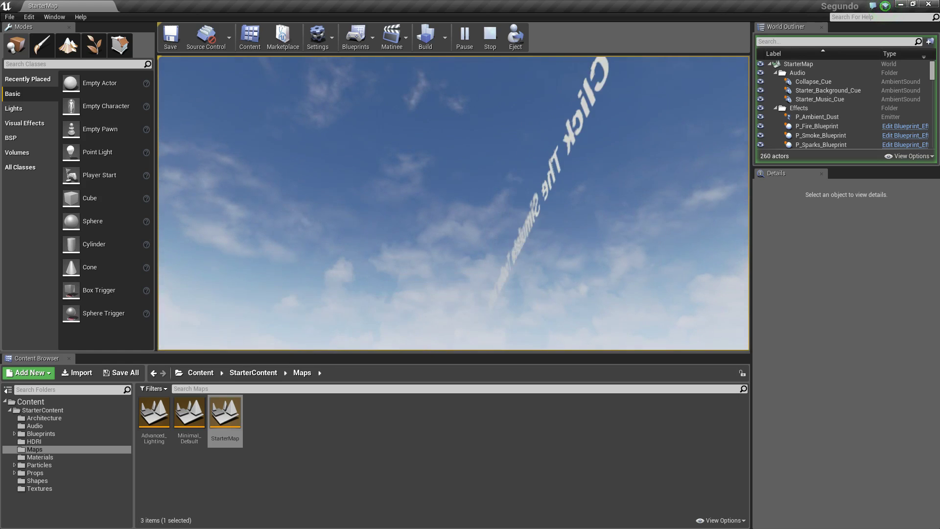
key("d")
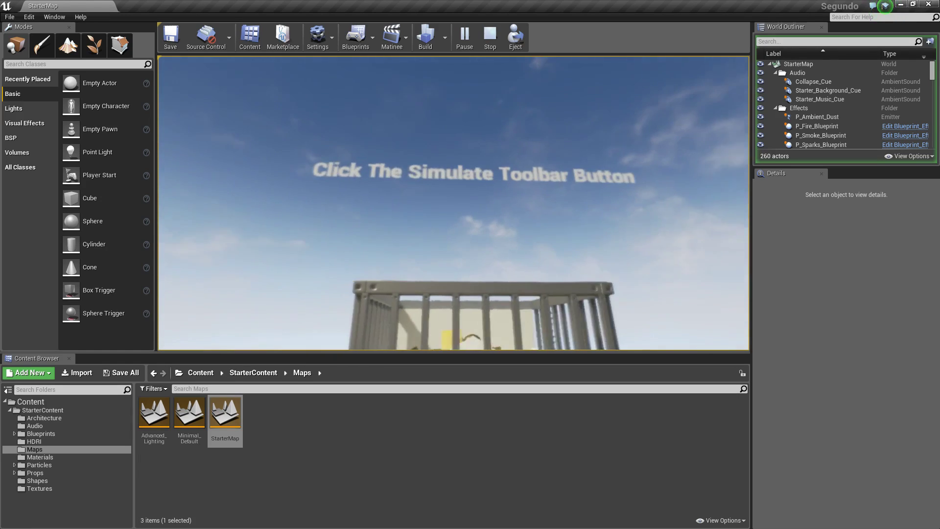
key("d")
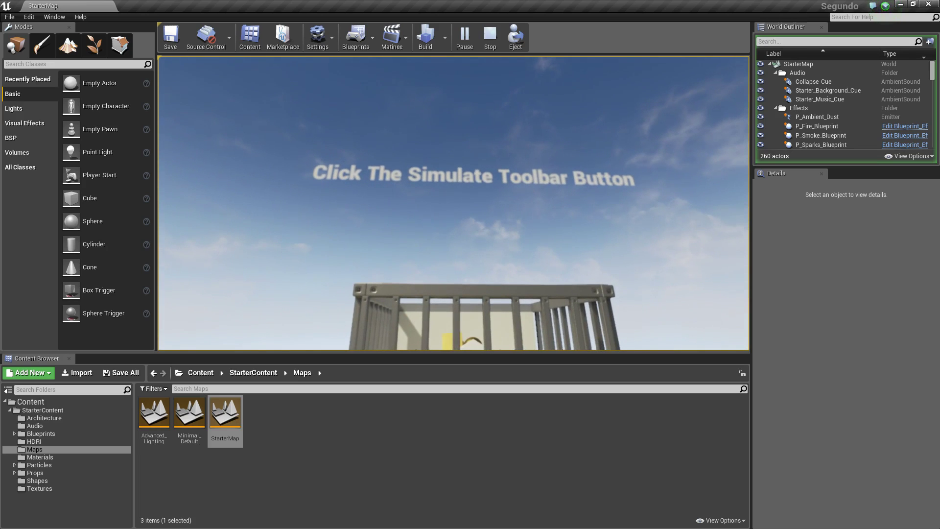
key("s")
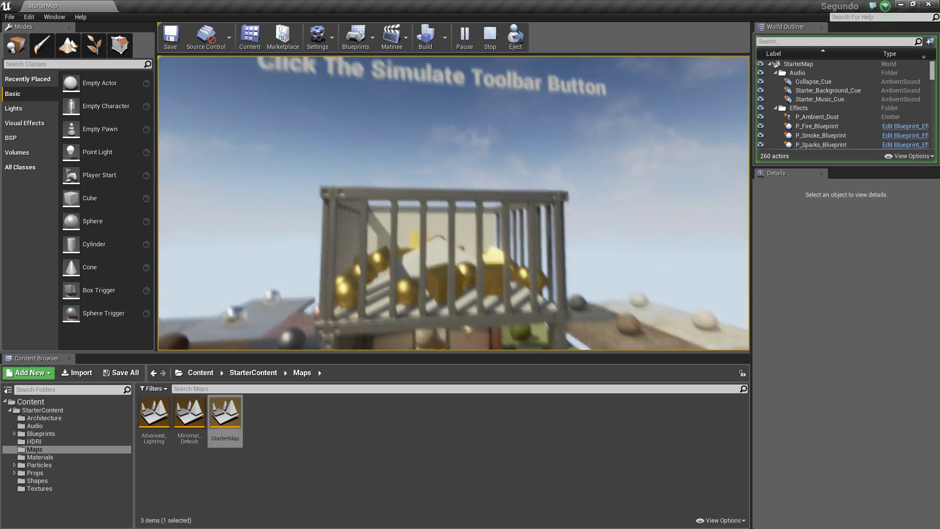
key("s")
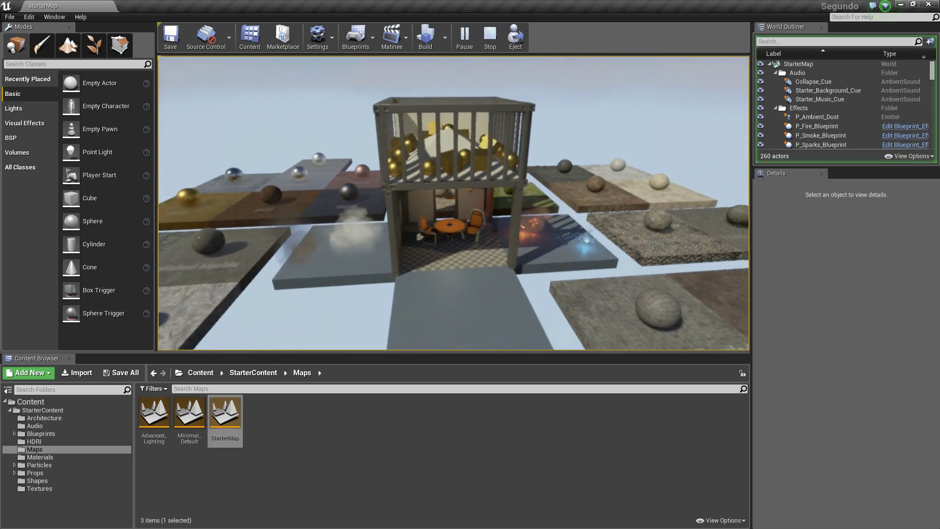
key("w")
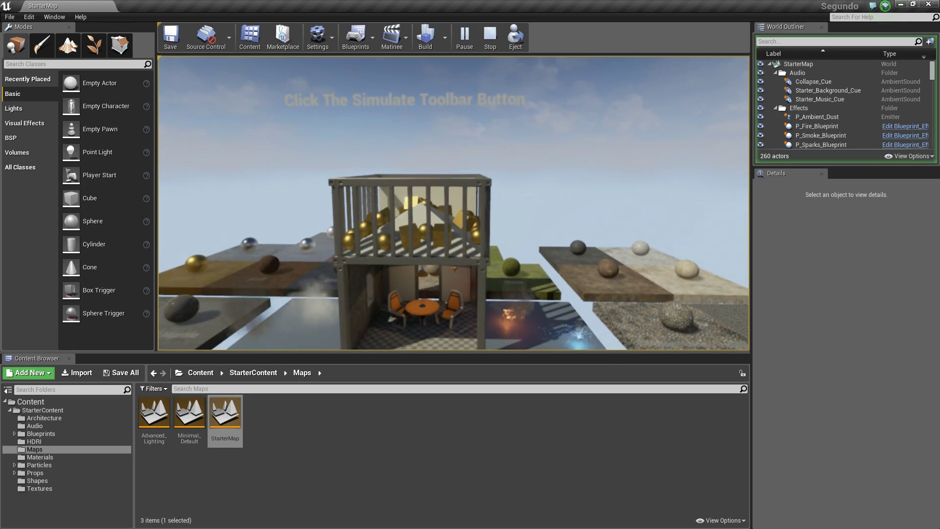
key("w")
key("s")
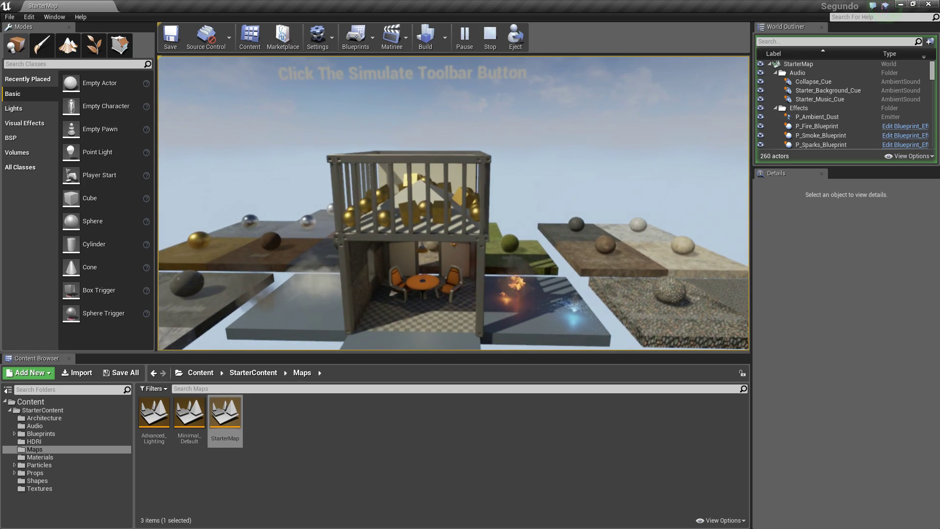
key("Escape")
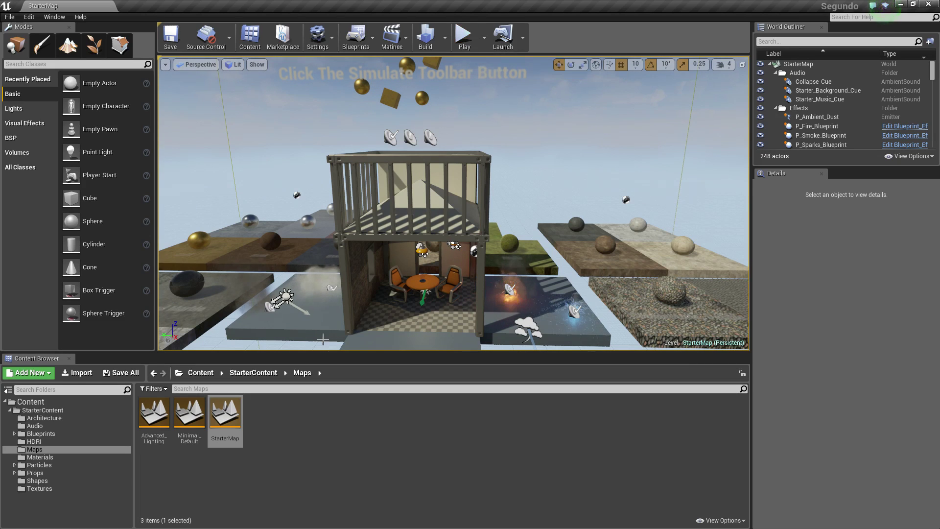
Reframe the view and select the Player Start actor at 500, 0, 124.5.
left_click_drag(442, 302, 443, 332)
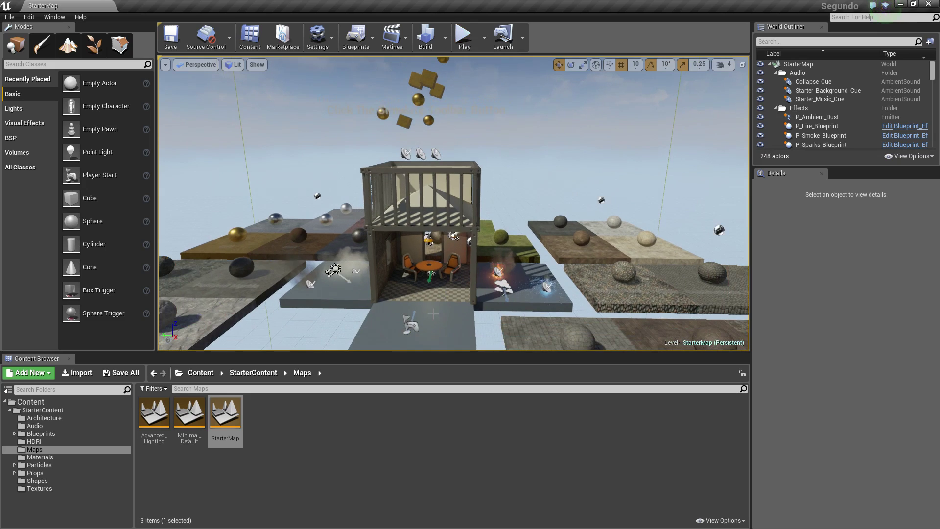
left_click(411, 324)
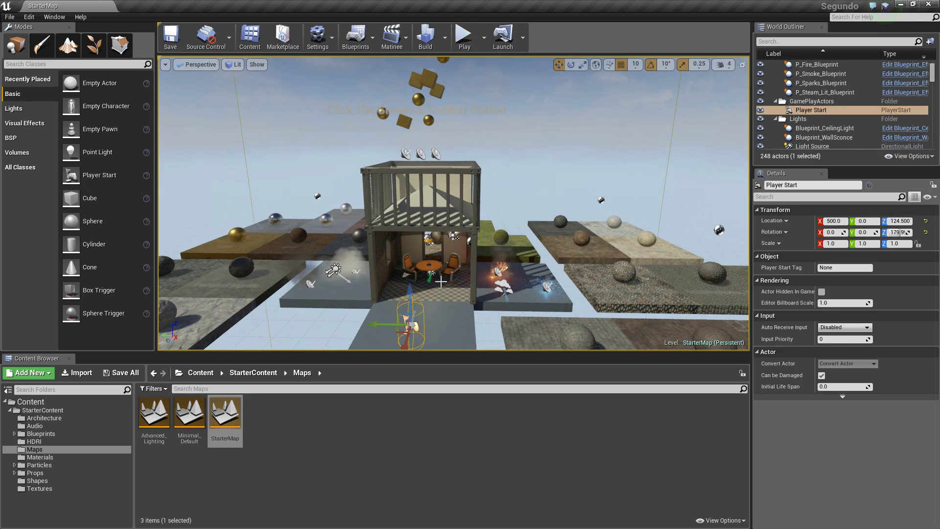
scroll(439, 226, "up", 2)
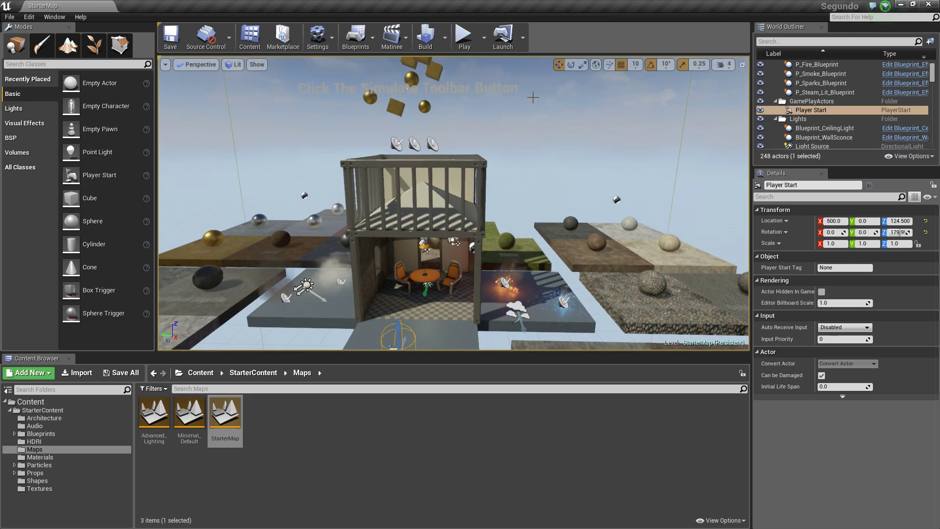
left_click_drag(437, 148, 427, 137)
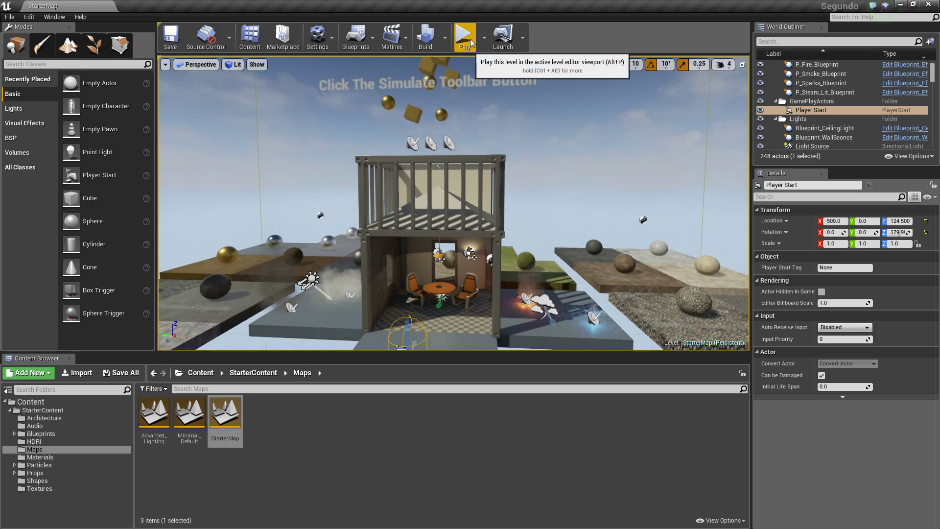
Start Simulate mode from the Play dropdown and reselect the Player Start actor.
left_click(486, 38)
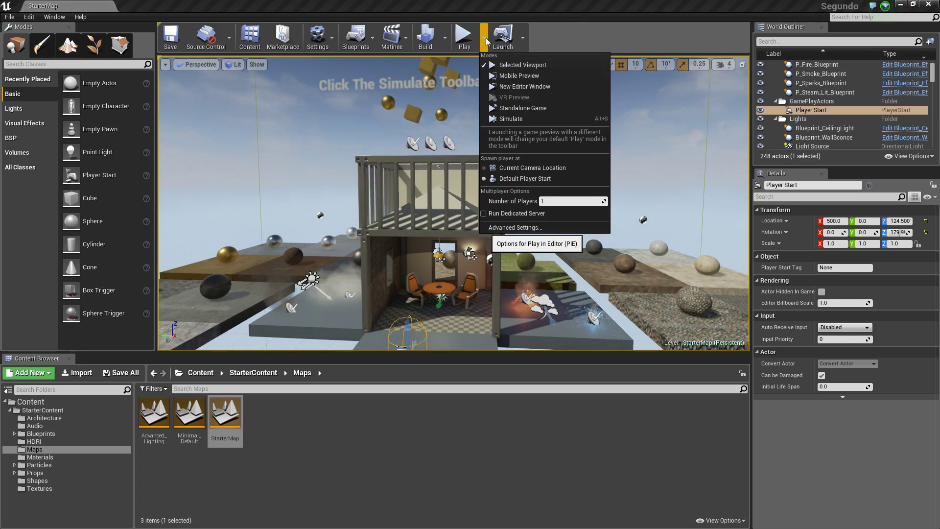
left_click(498, 119)
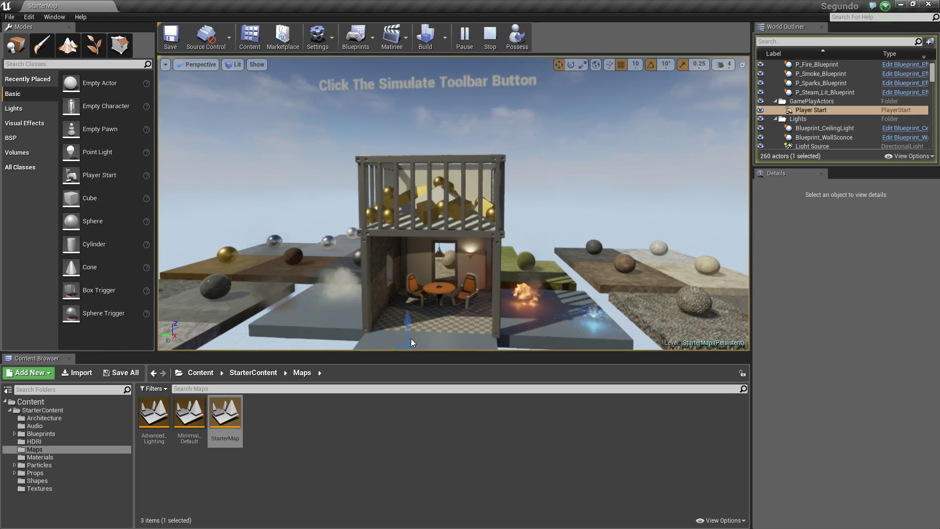
scroll(410, 339, "down", 3)
left_click(428, 324)
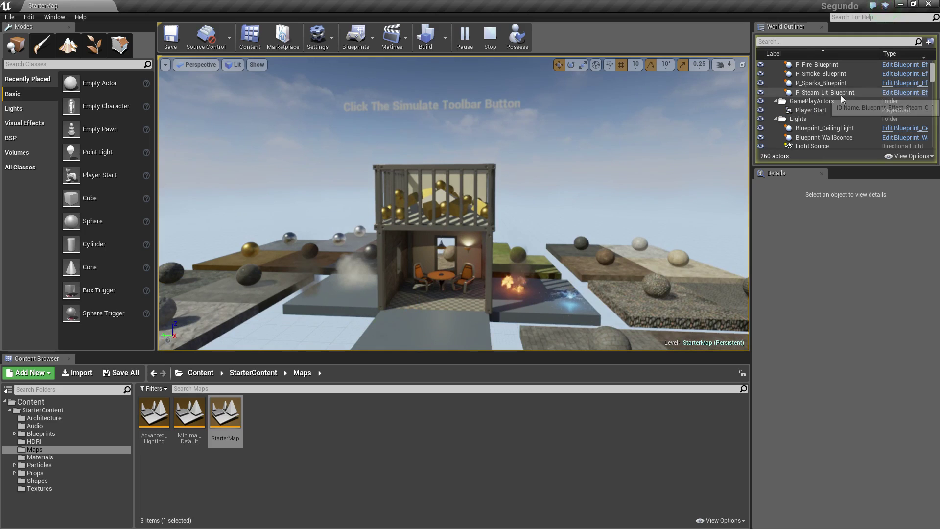
left_click(812, 110)
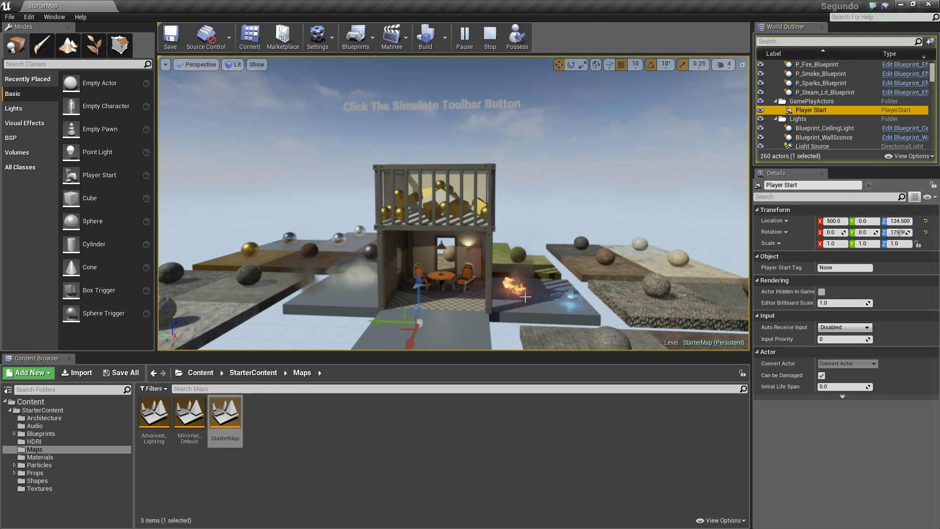
Fly the view to the fire and sparks effects and the cage, then deselect.
right_click_drag(531, 296, 531, 297)
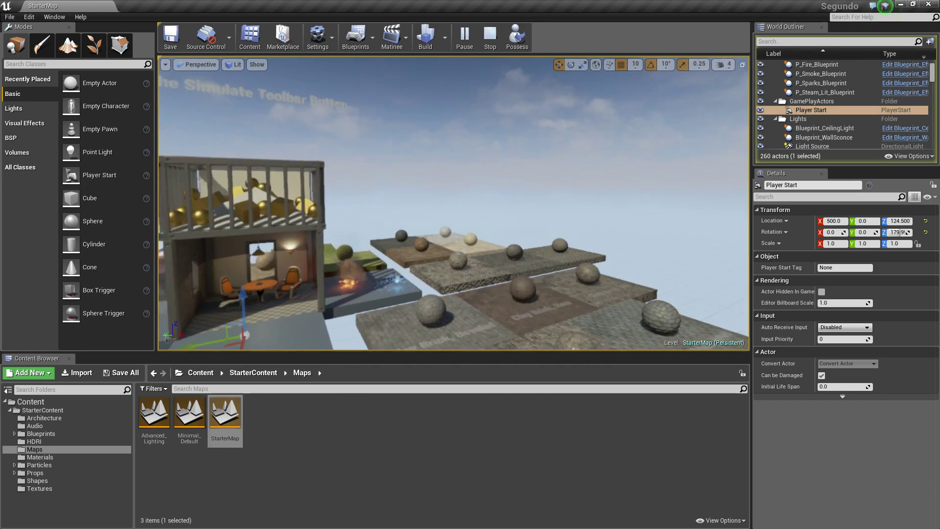
right_click_drag(471, 293, 471, 294)
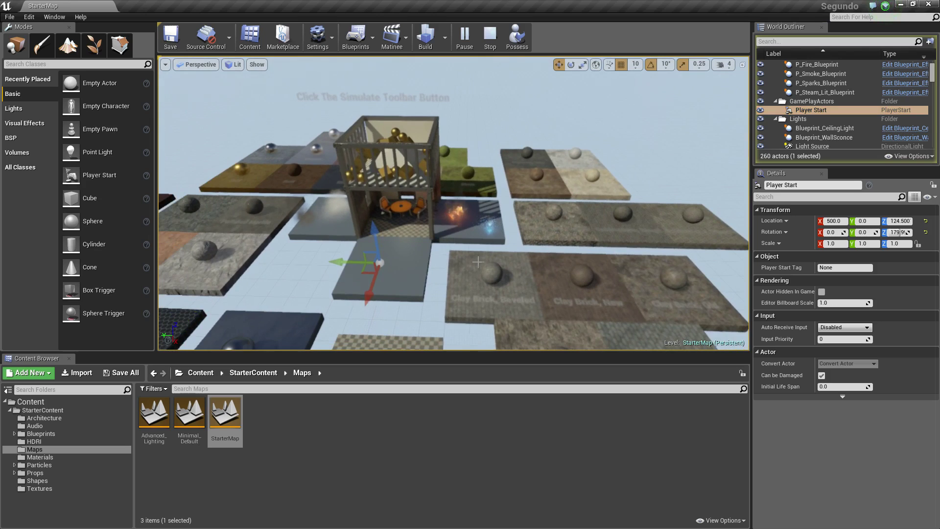
scroll(474, 263, "up", 5)
right_click_drag(471, 293, 471, 294)
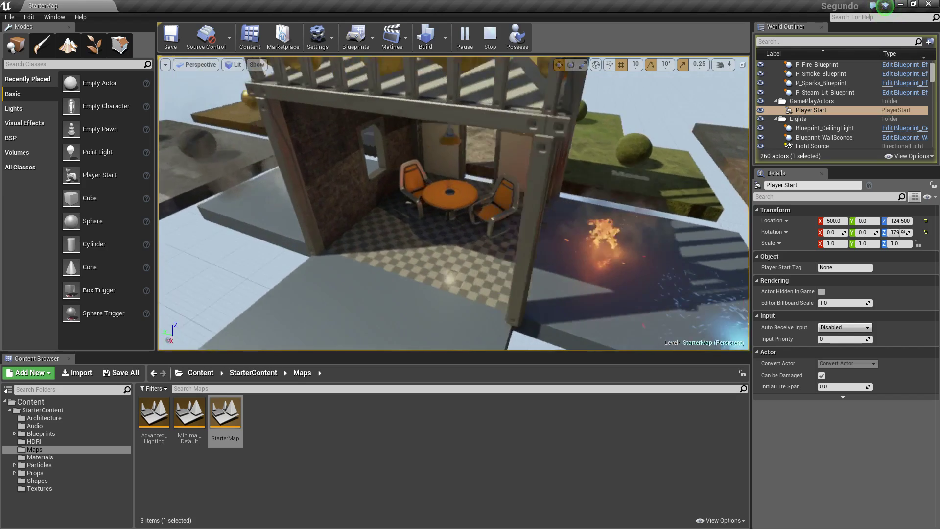
right_click_drag(481, 253, 481, 252)
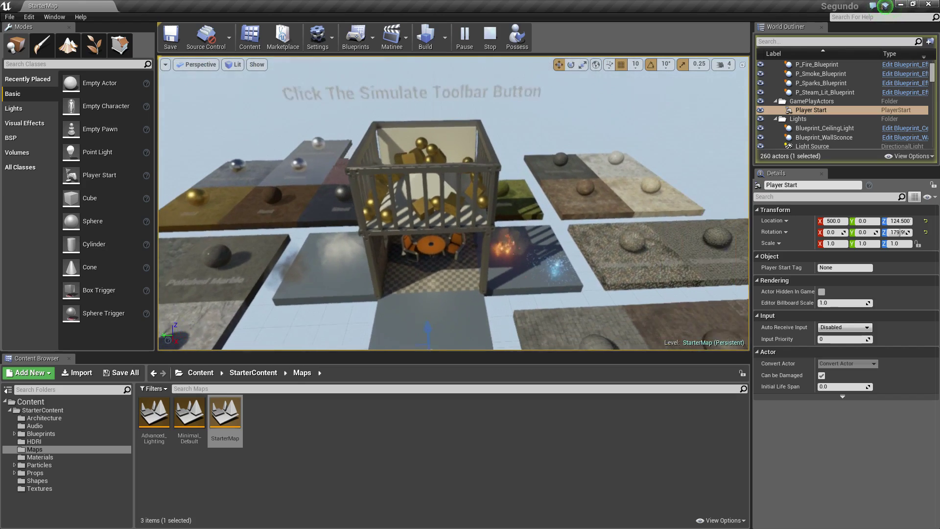
key("Escape")
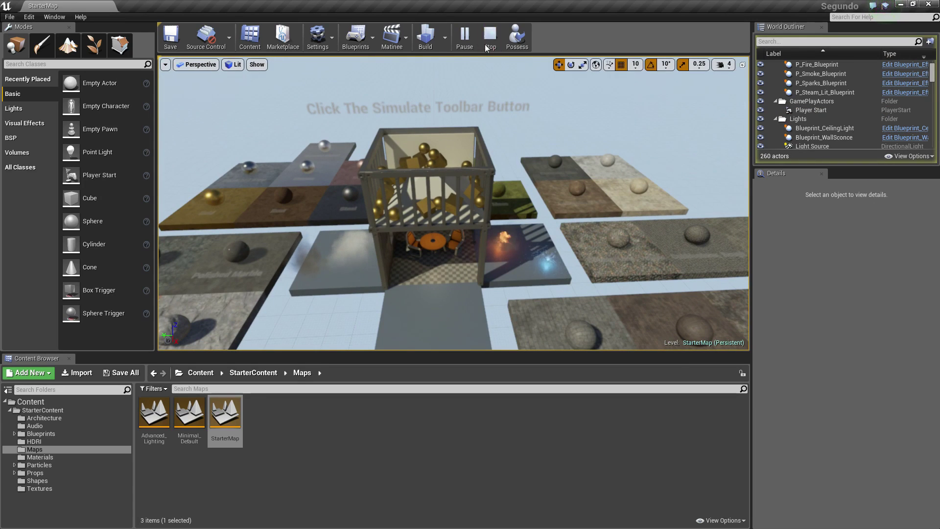
Stop the running simulation and restart it with the Simulate button.
left_click(489, 35)
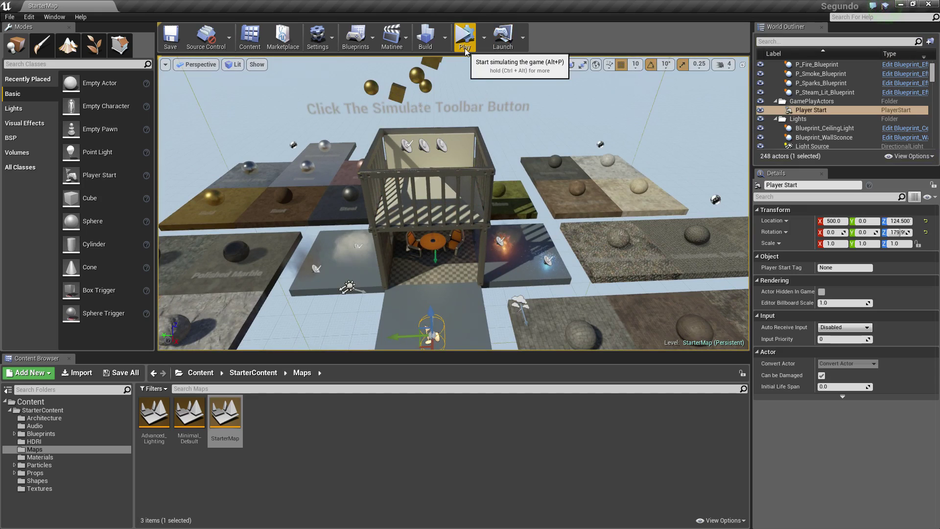
left_click(483, 37)
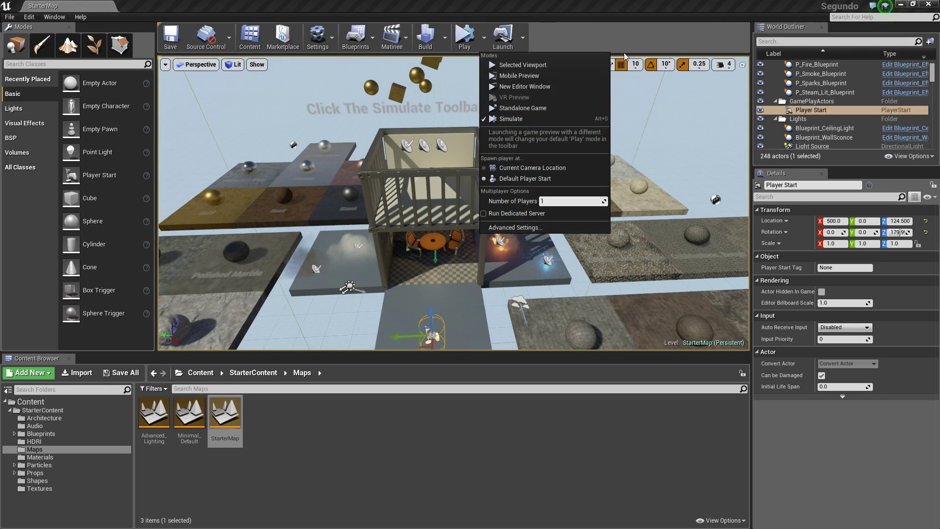
left_click(597, 31)
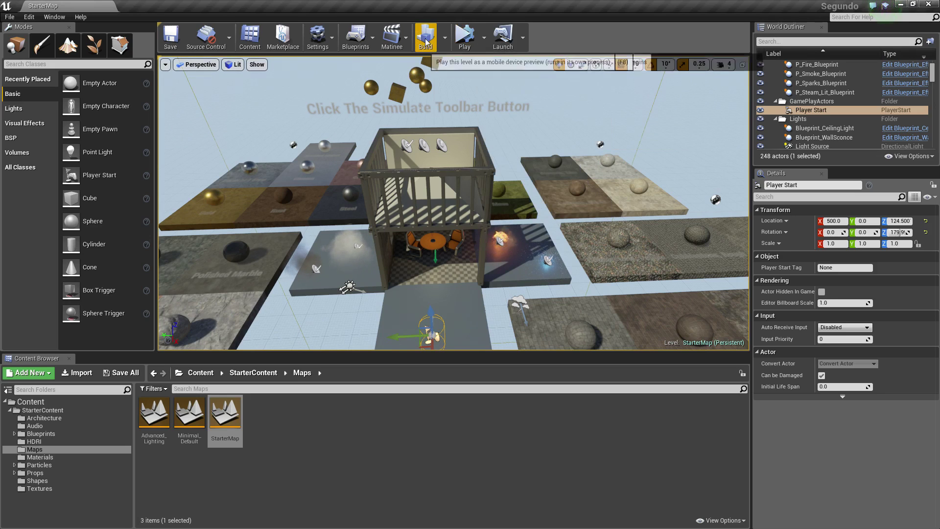
left_click(461, 43)
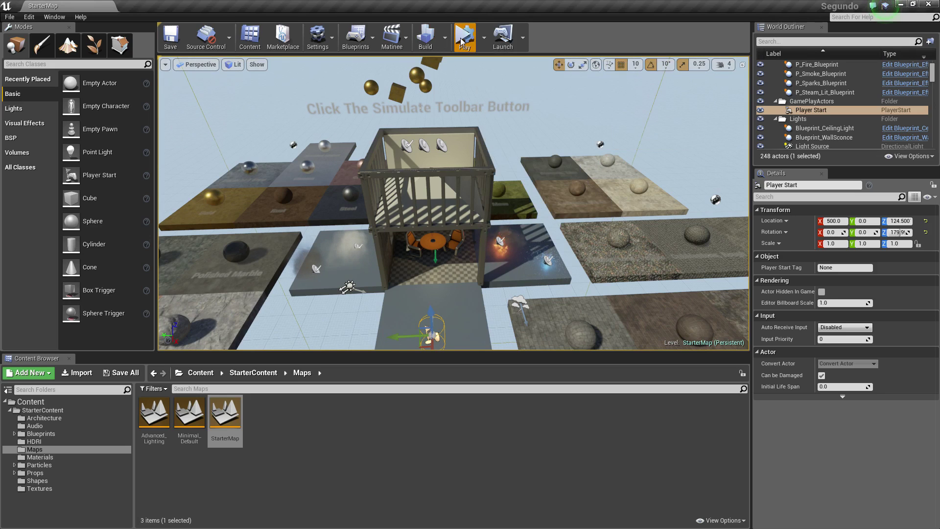